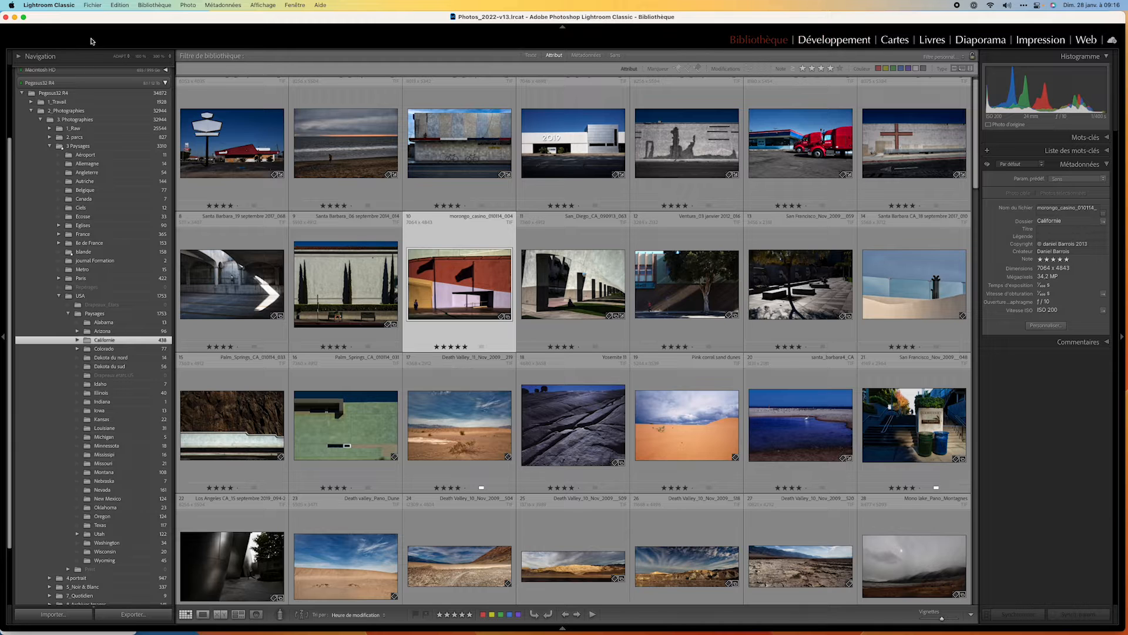
# - Open the identity plate setup editor
pyautogui.click(93, 5)
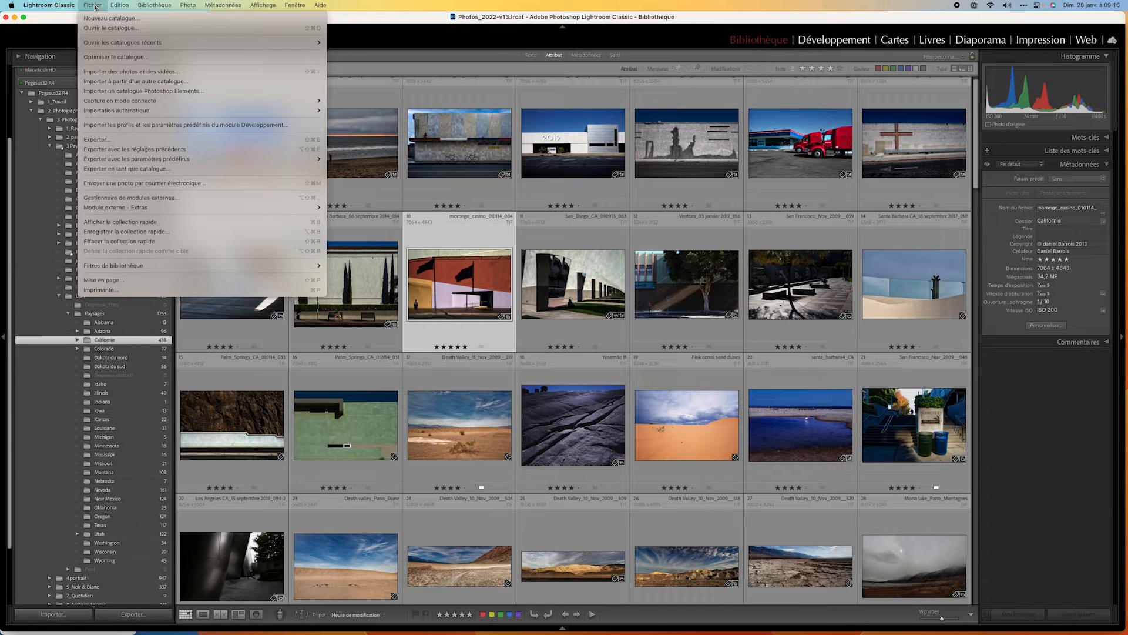
pyautogui.moveTo(61, 4)
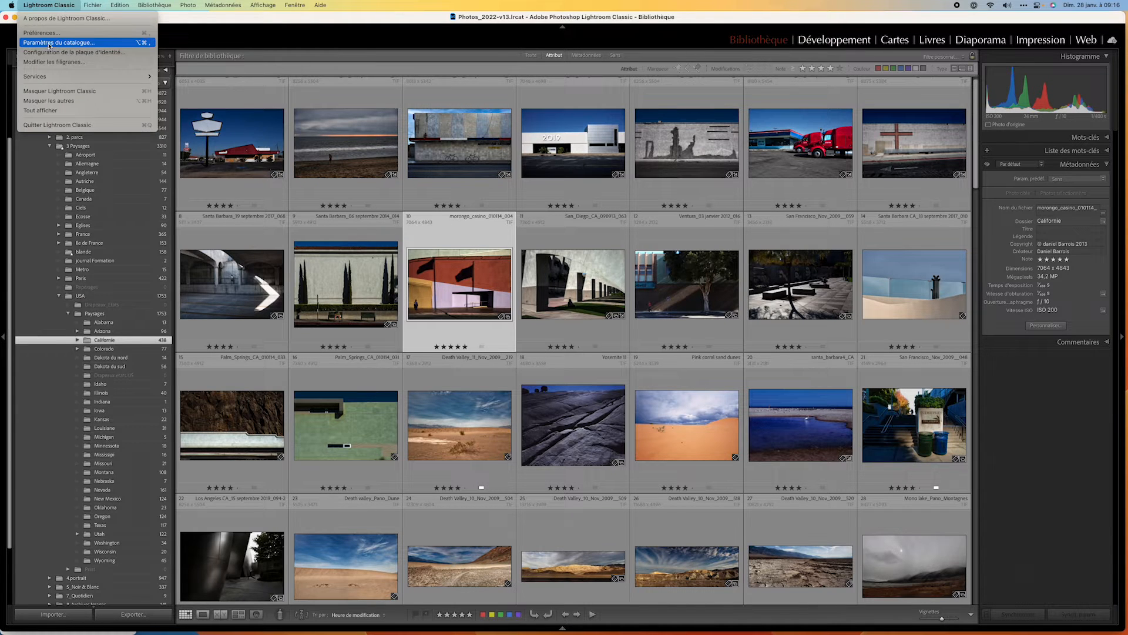
pyautogui.click(51, 52)
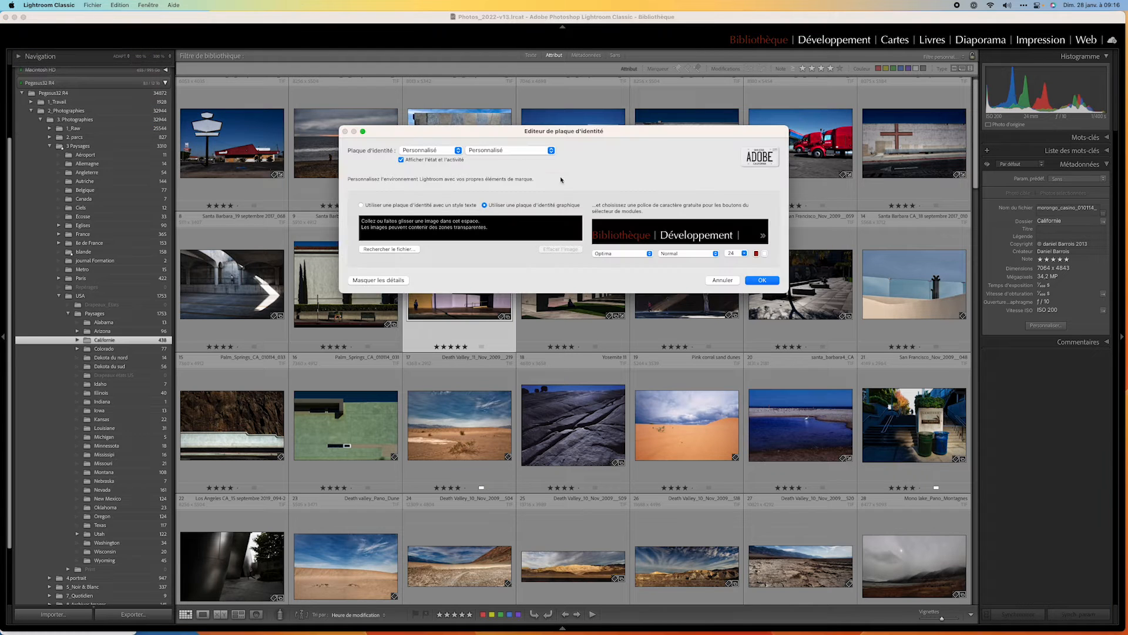
# - Try the Adobe ID and Lightroom Classic identity plates and return the plate to Personnalisé
pyautogui.click(432, 151)
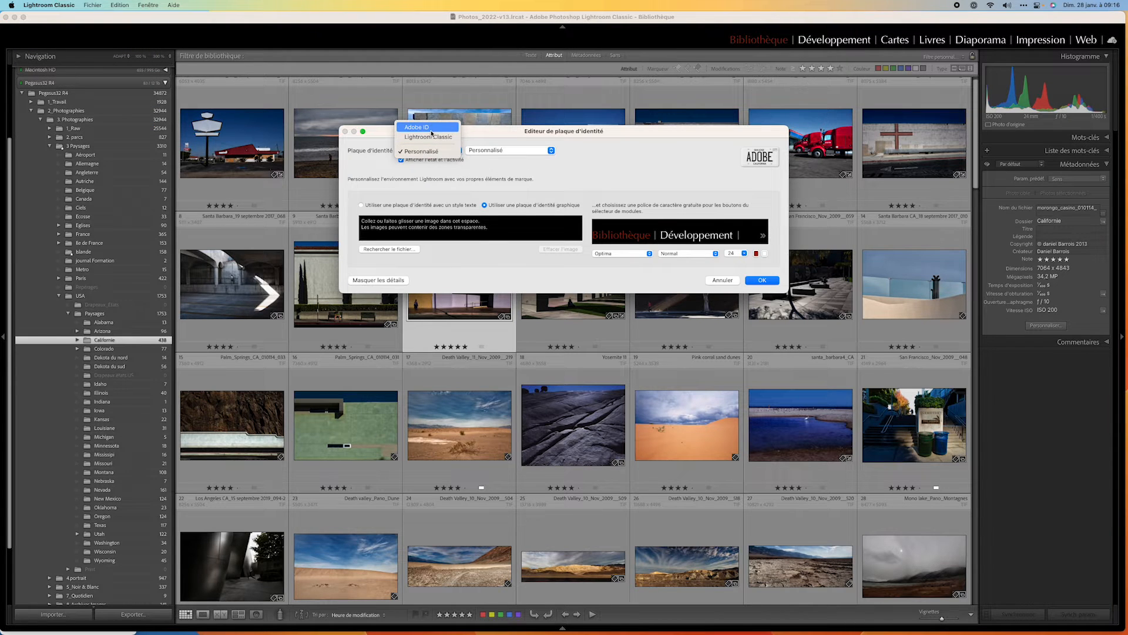
pyautogui.click(432, 128)
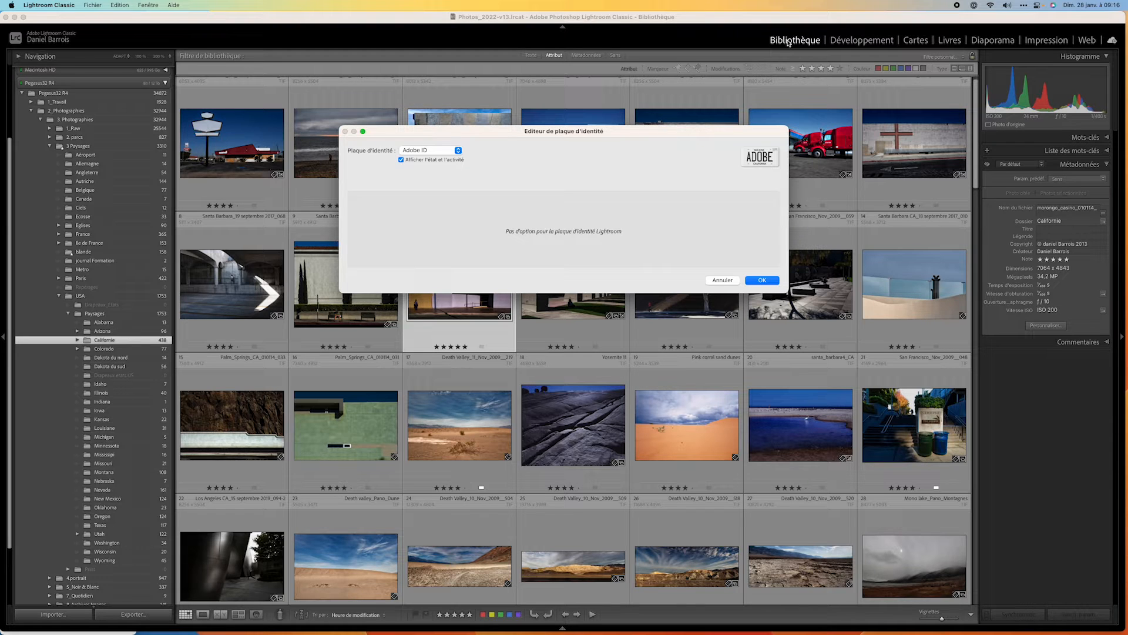
pyautogui.click(433, 152)
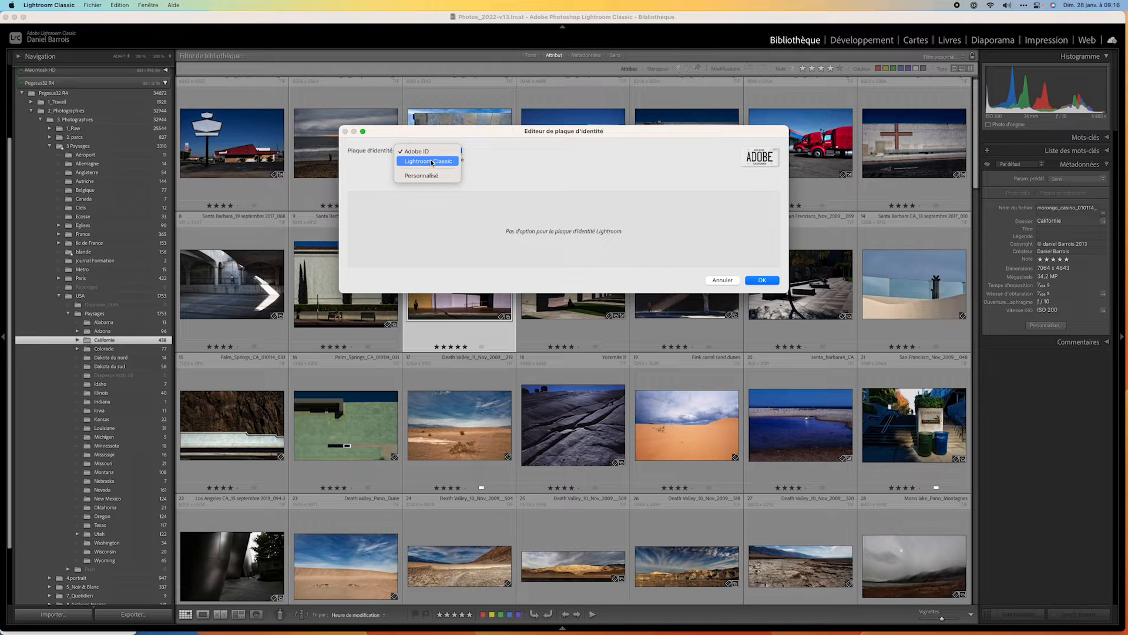
pyautogui.click(433, 162)
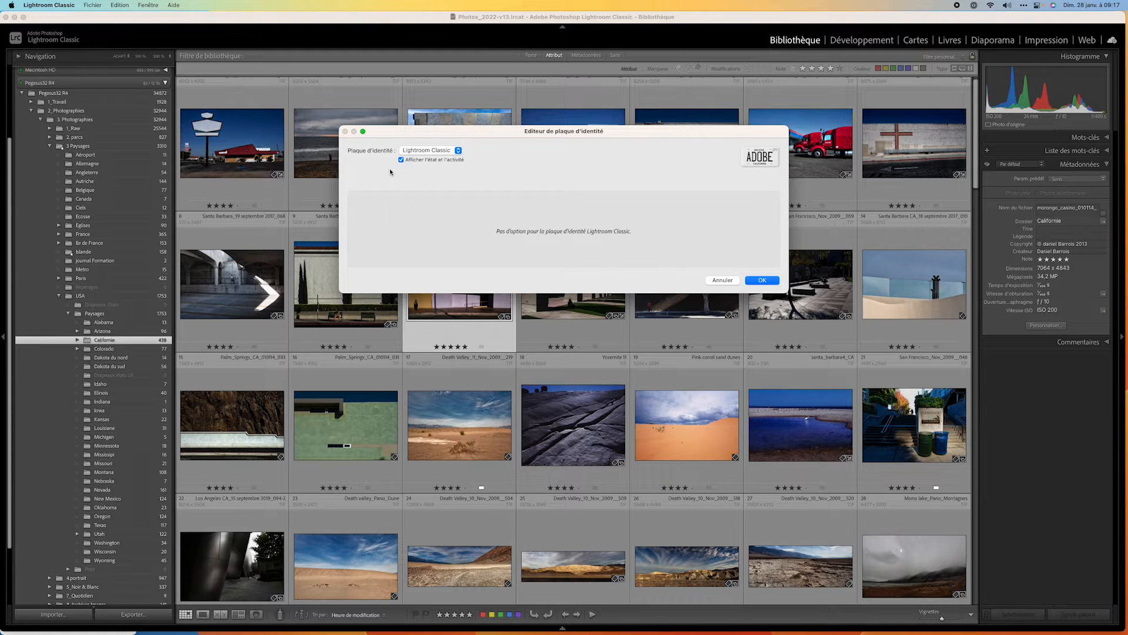
pyautogui.click(426, 150)
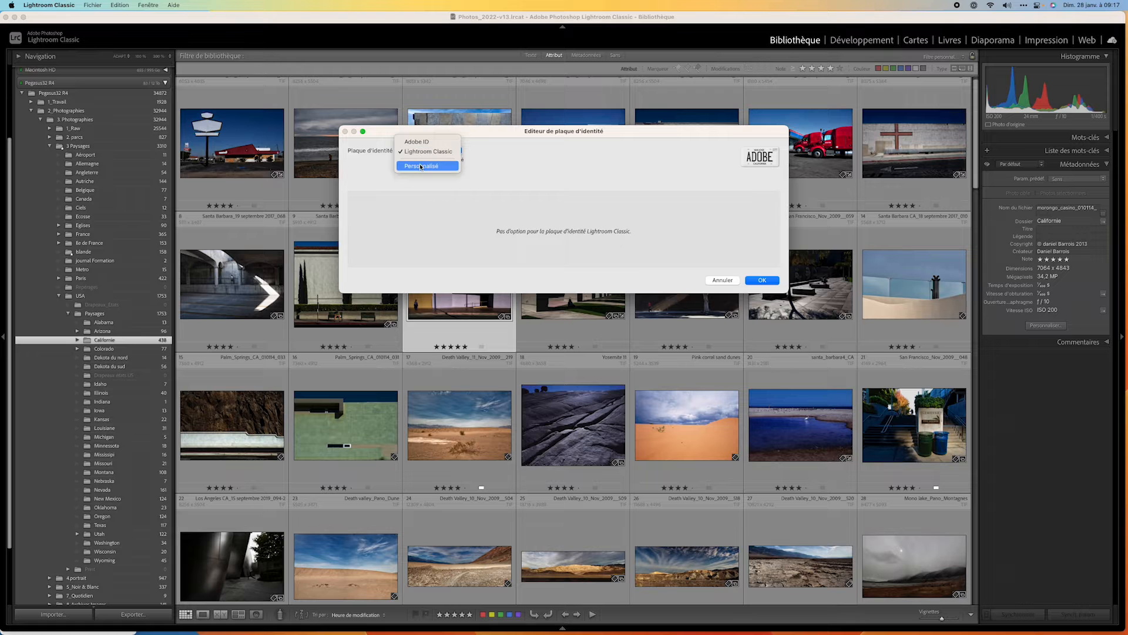
pyautogui.click(421, 166)
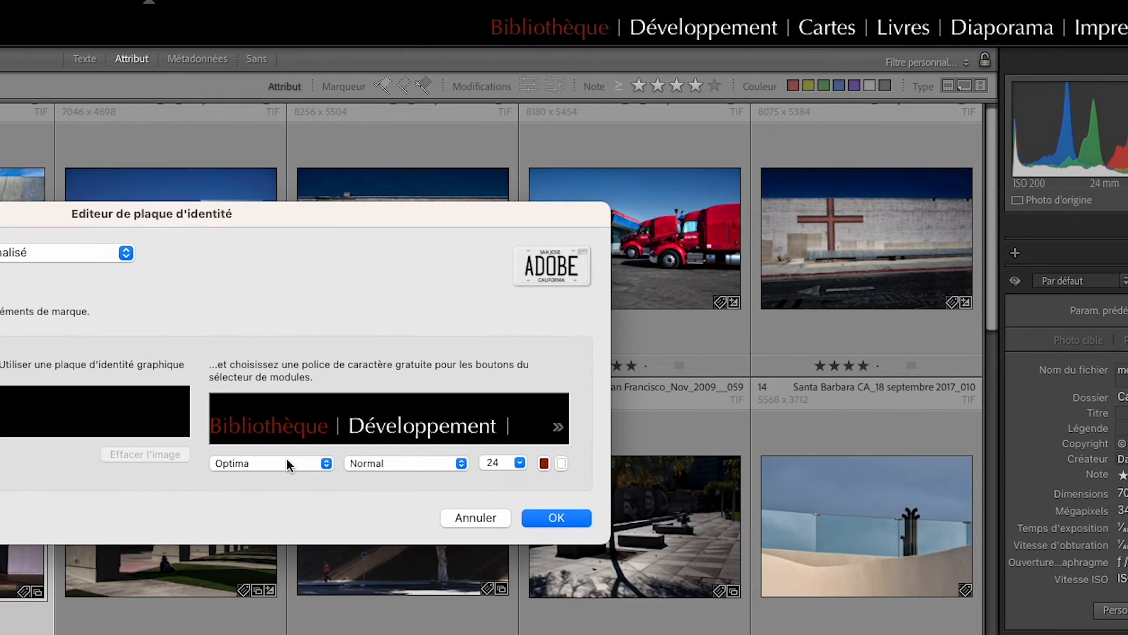
# - Review the font, style and active-module colour choices for the module picker buttons, keeping Optima and Normal
pyautogui.click(286, 462)
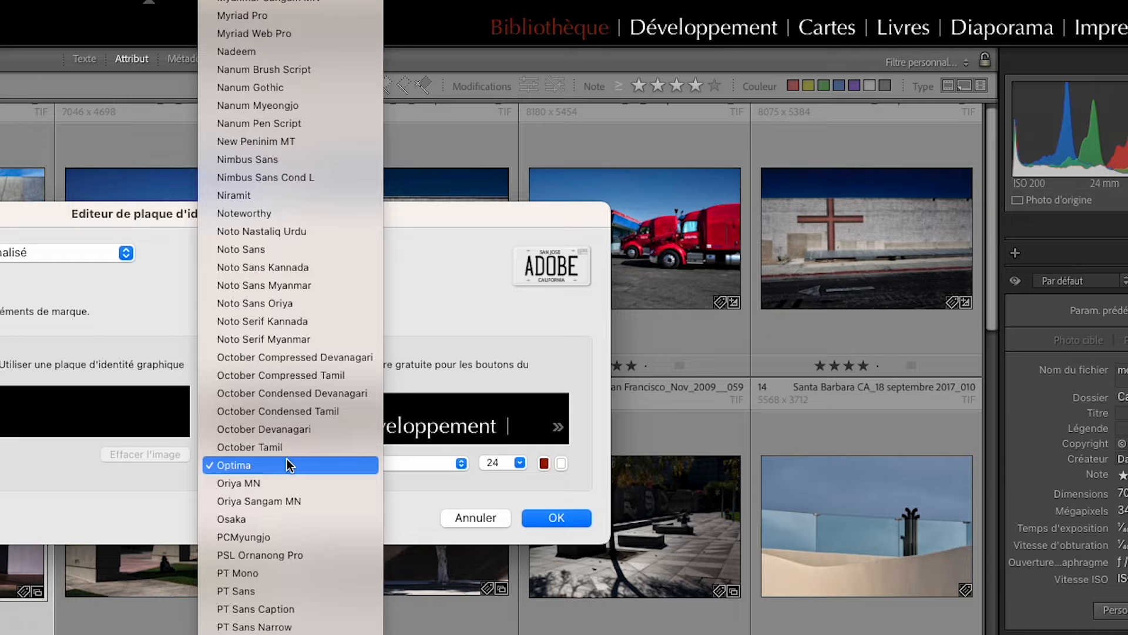
pyautogui.click(288, 465)
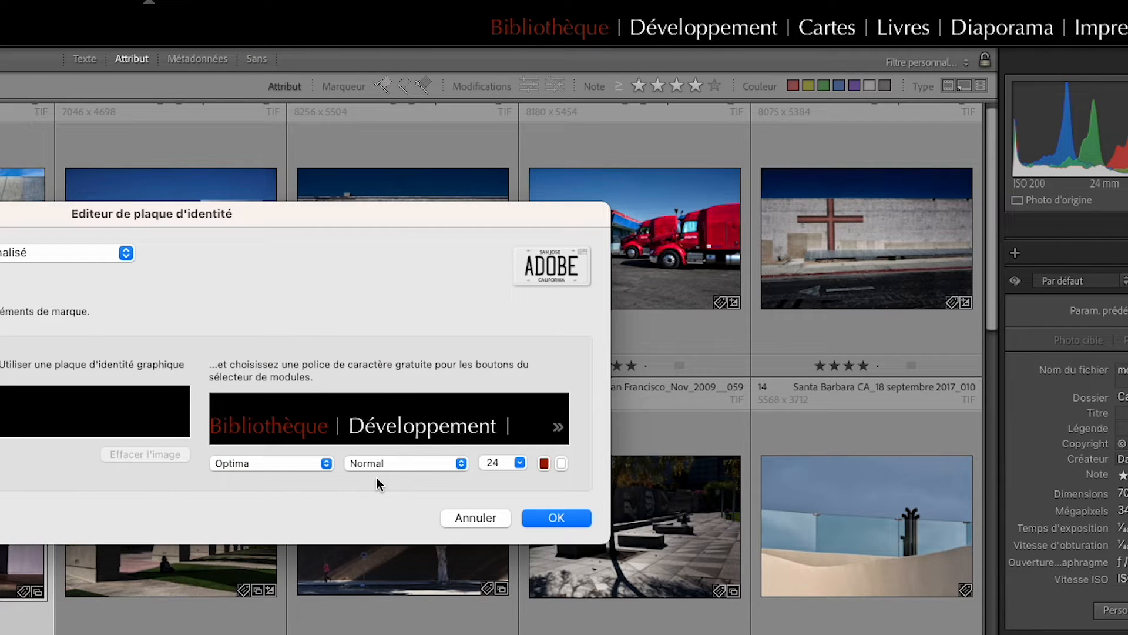
pyautogui.click(413, 467)
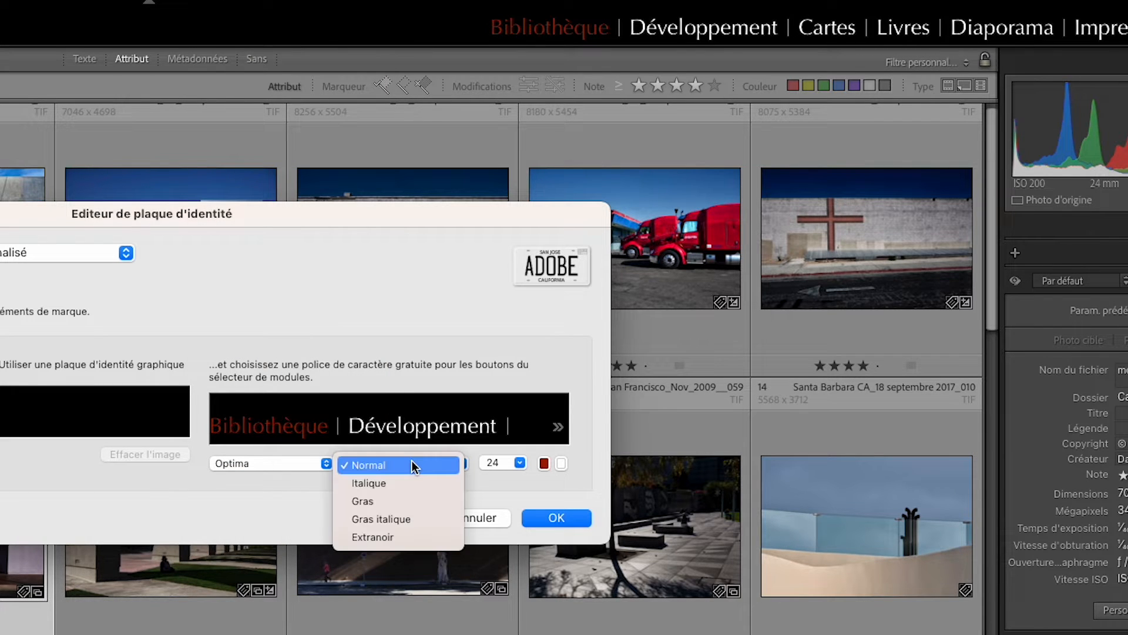
pyautogui.click(411, 464)
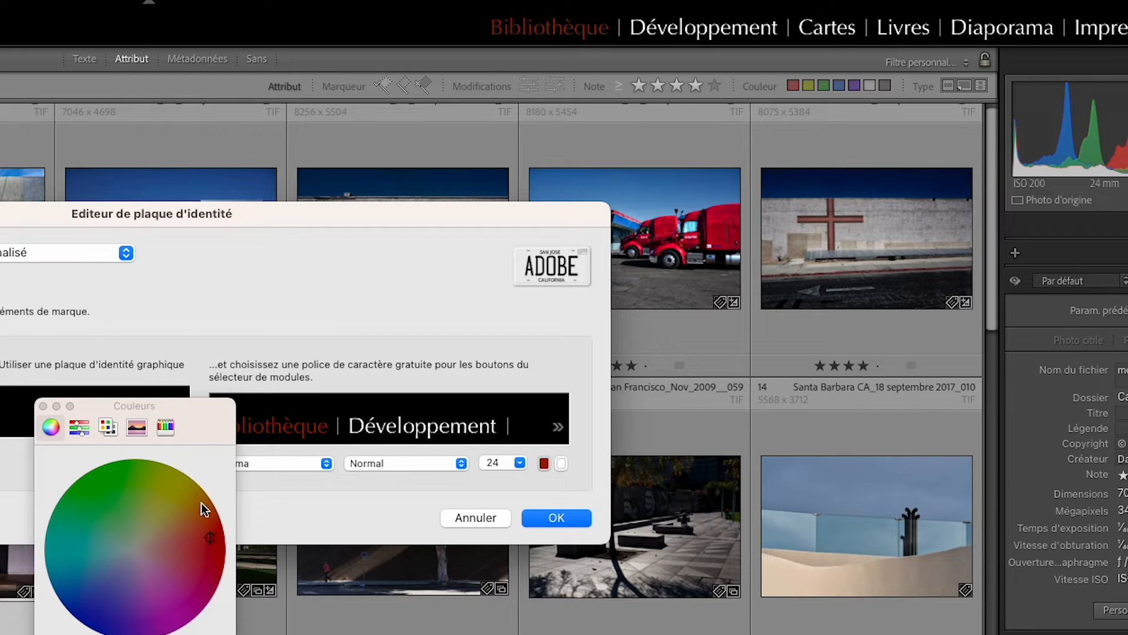
pyautogui.click(44, 405)
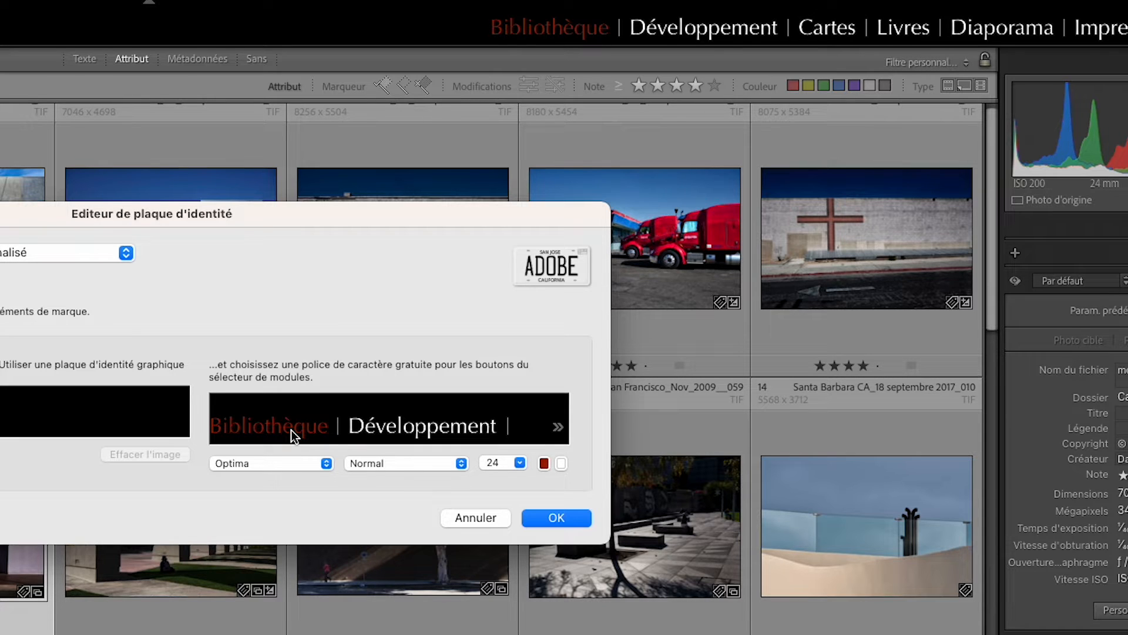
# - Confirm the identity plate settings and check the module picker by switching to Développement and back to Bibliothèque
pyautogui.click(556, 518)
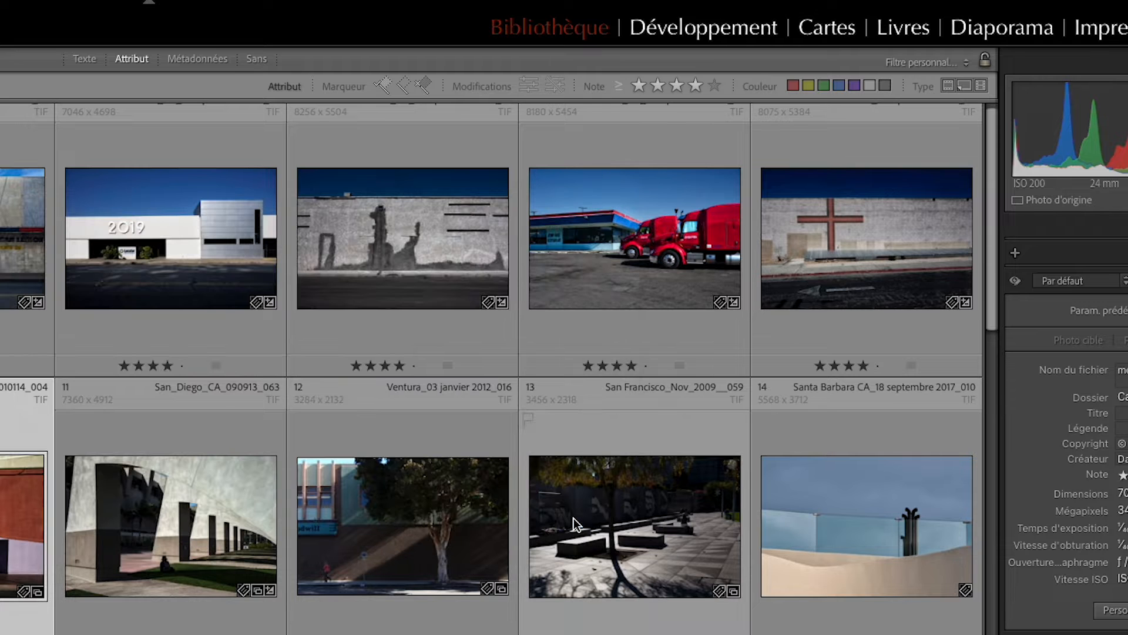
pyautogui.click(704, 33)
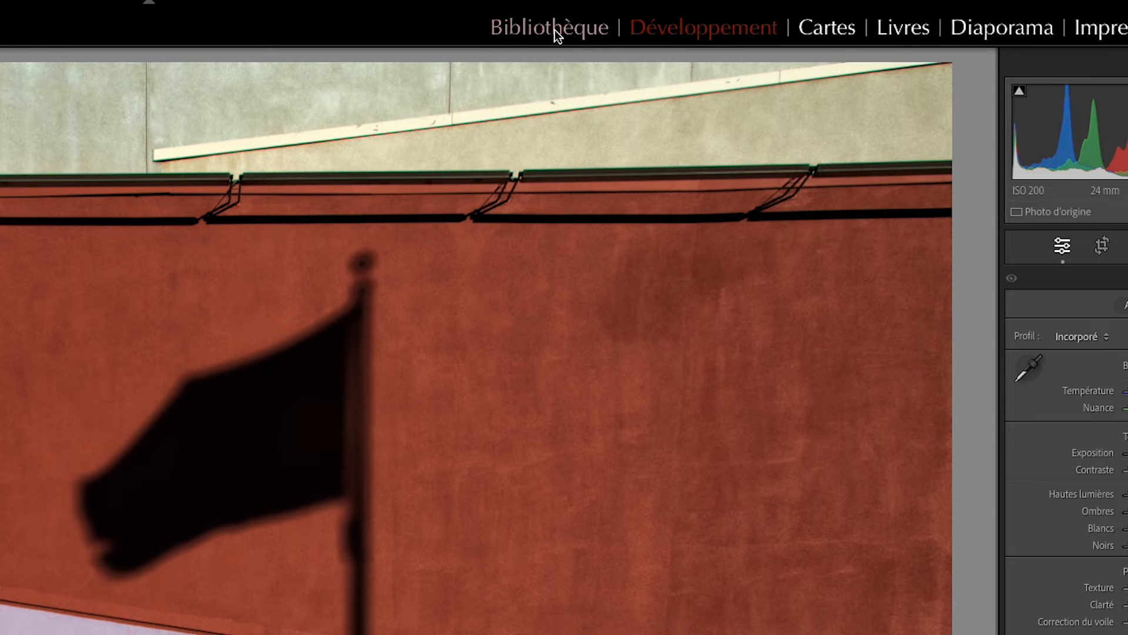
pyautogui.click(555, 30)
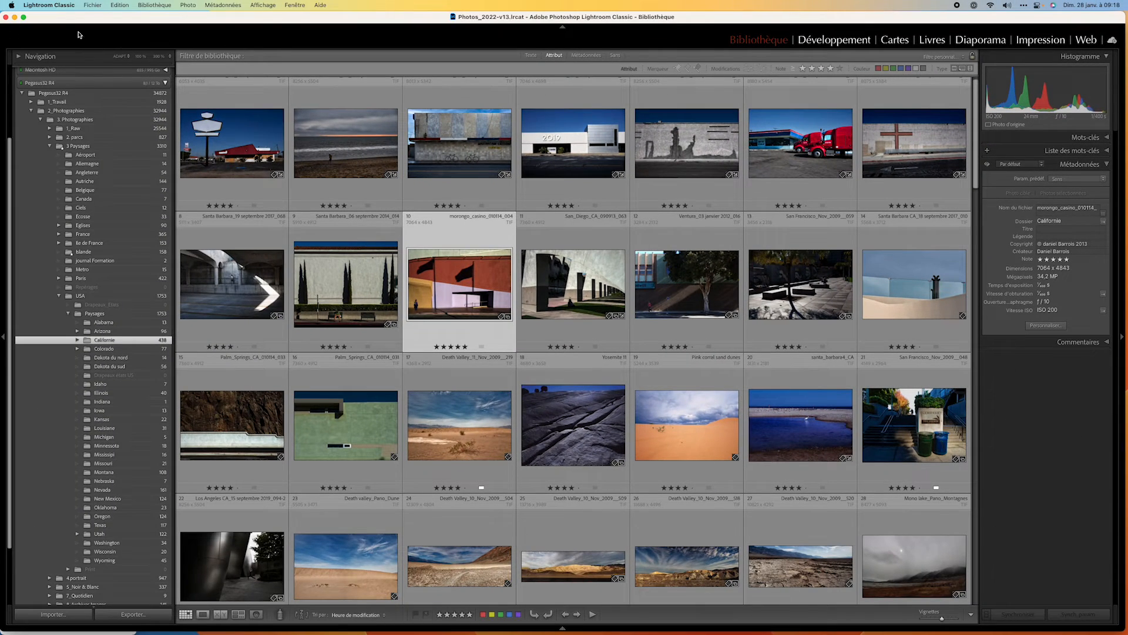
# - Reopen the identity plate editor, choose a styled text plate and enter the photographer's full name in capitals
pyautogui.click(50, 5)
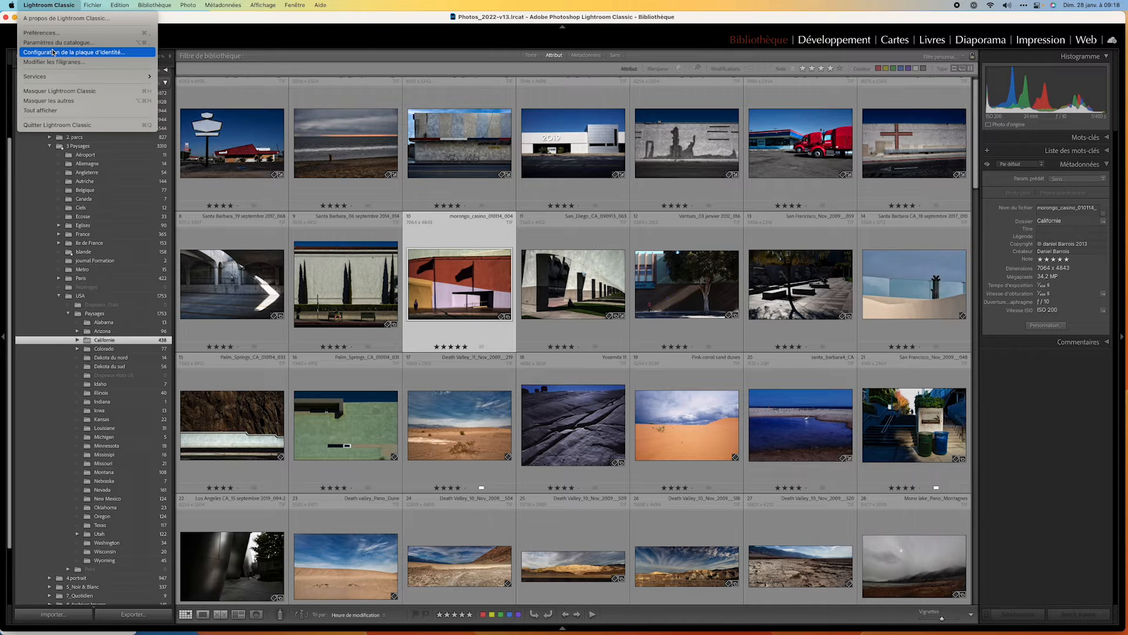
pyautogui.click(52, 53)
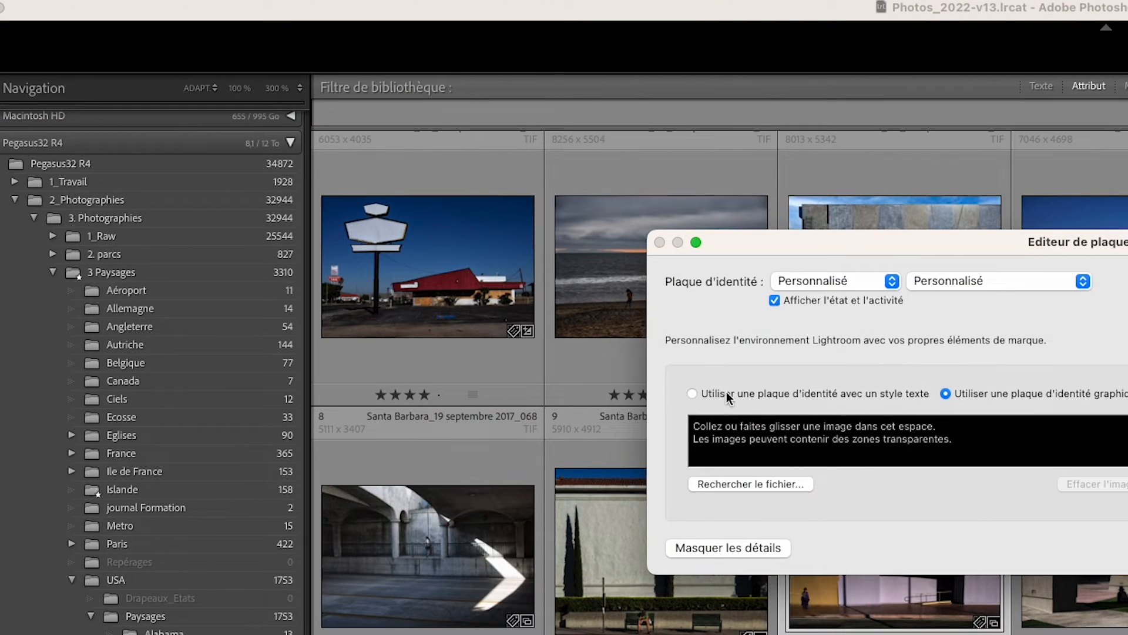
pyautogui.click(692, 393)
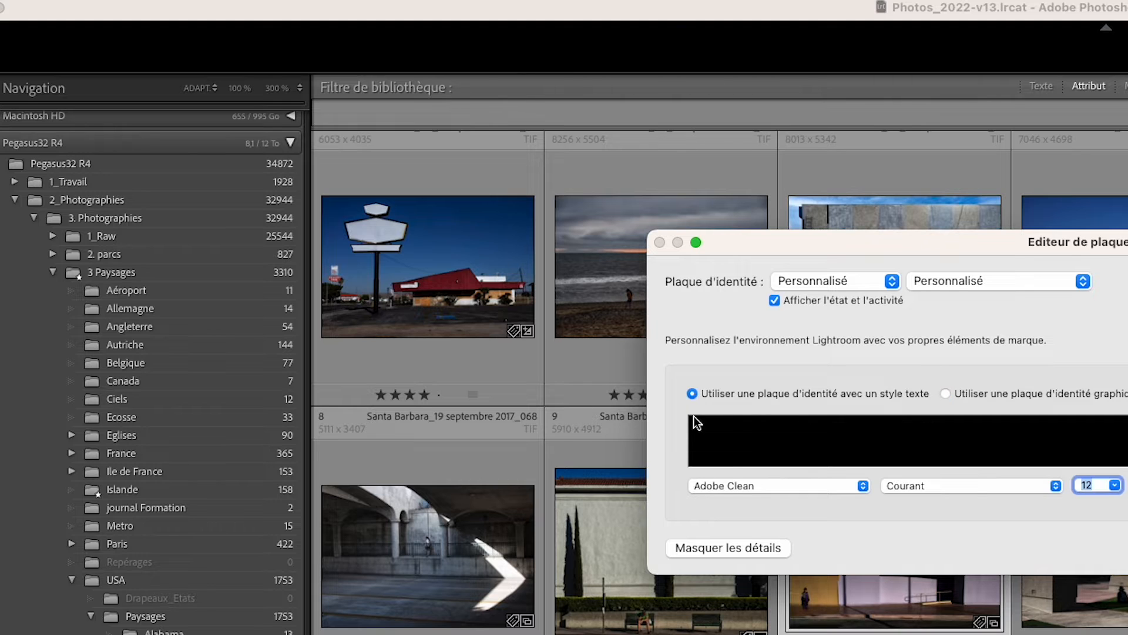
pyautogui.click(734, 435)
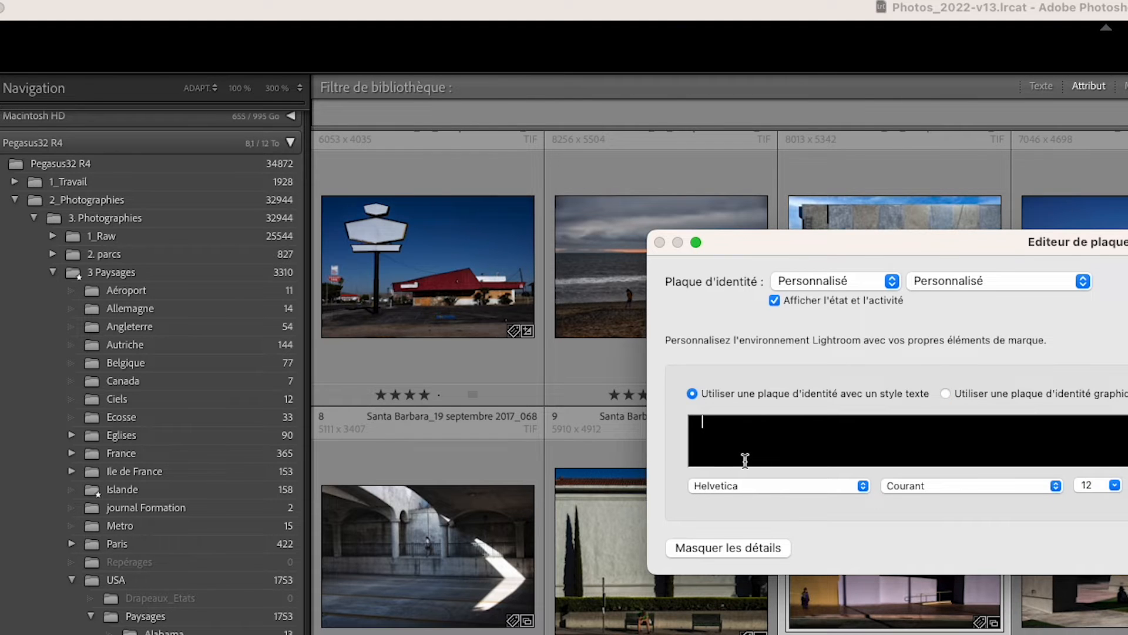
pyautogui.write('DANIEL BARROIS')
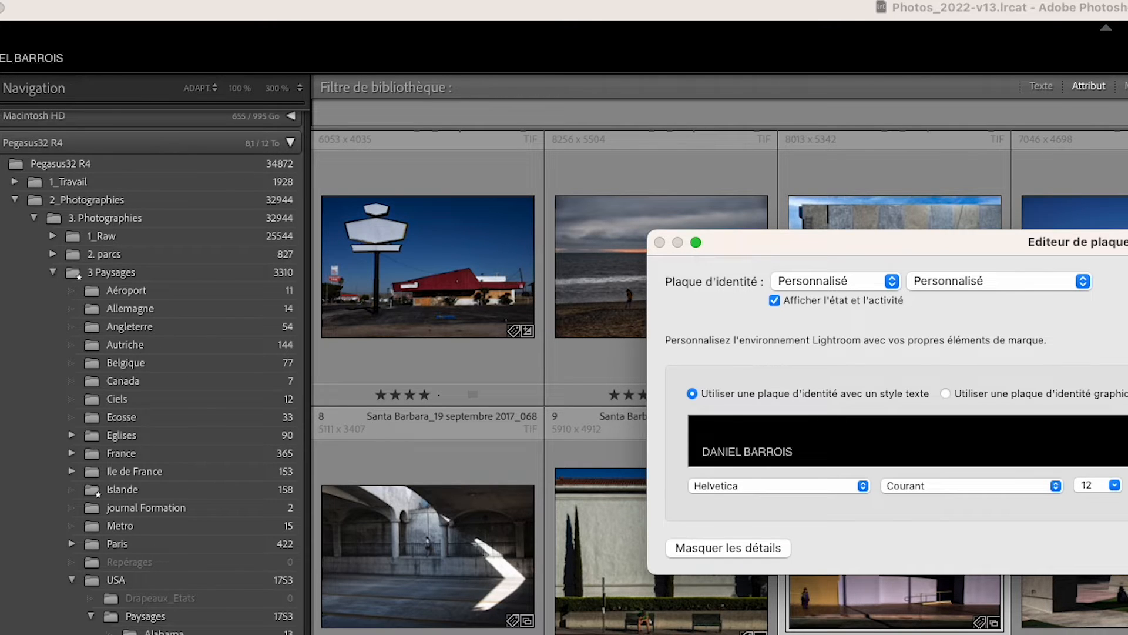
# - Try to set the identity plate text to Optima Normal at size 24 without selecting the text
pyautogui.click(772, 485)
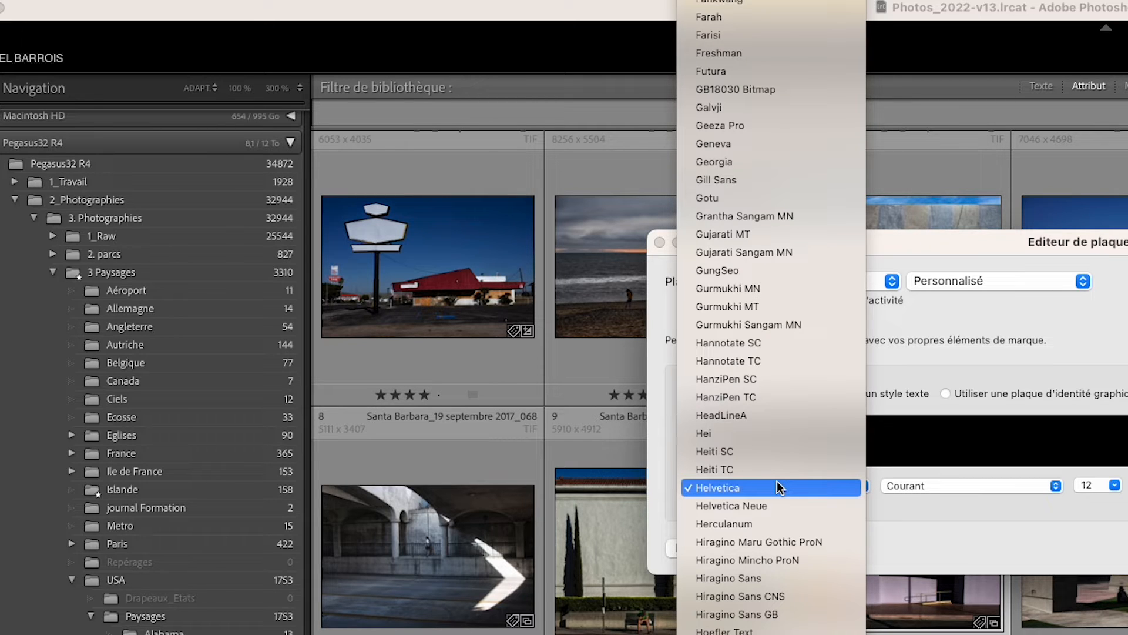
pyautogui.click(940, 550)
pyautogui.click(671, 486)
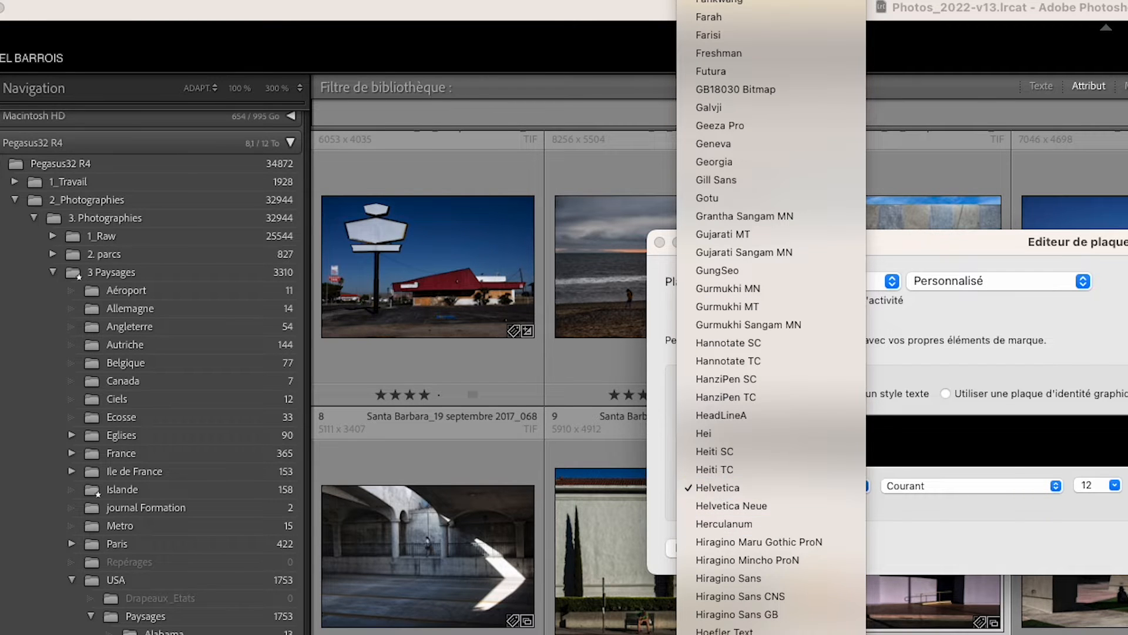
pyautogui.moveTo(764, 632)
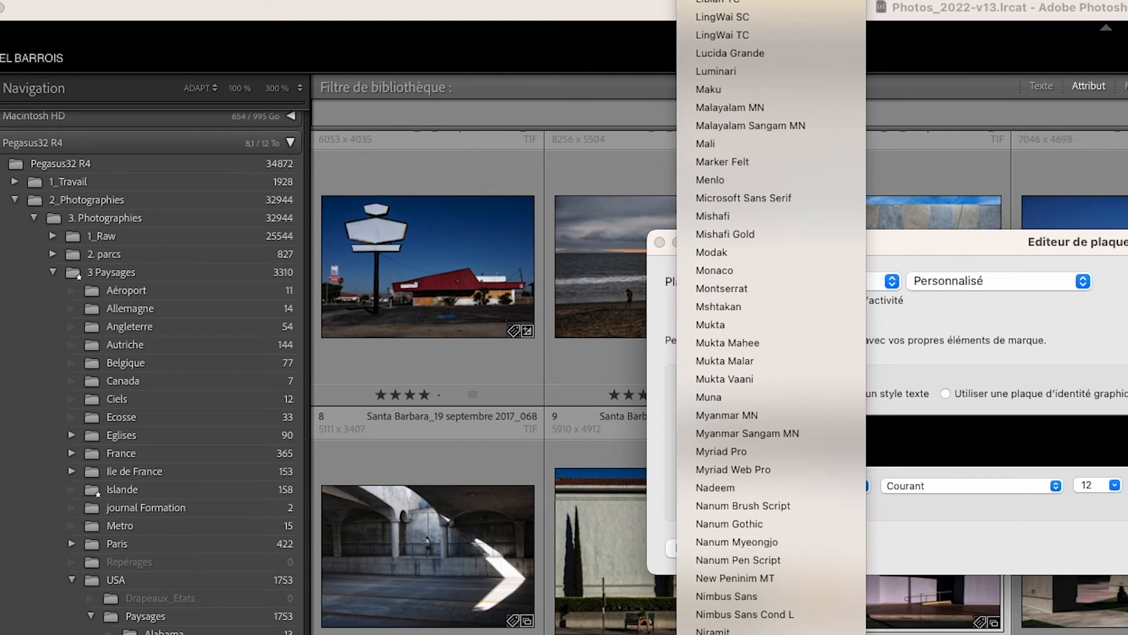
pyautogui.click(817, 633)
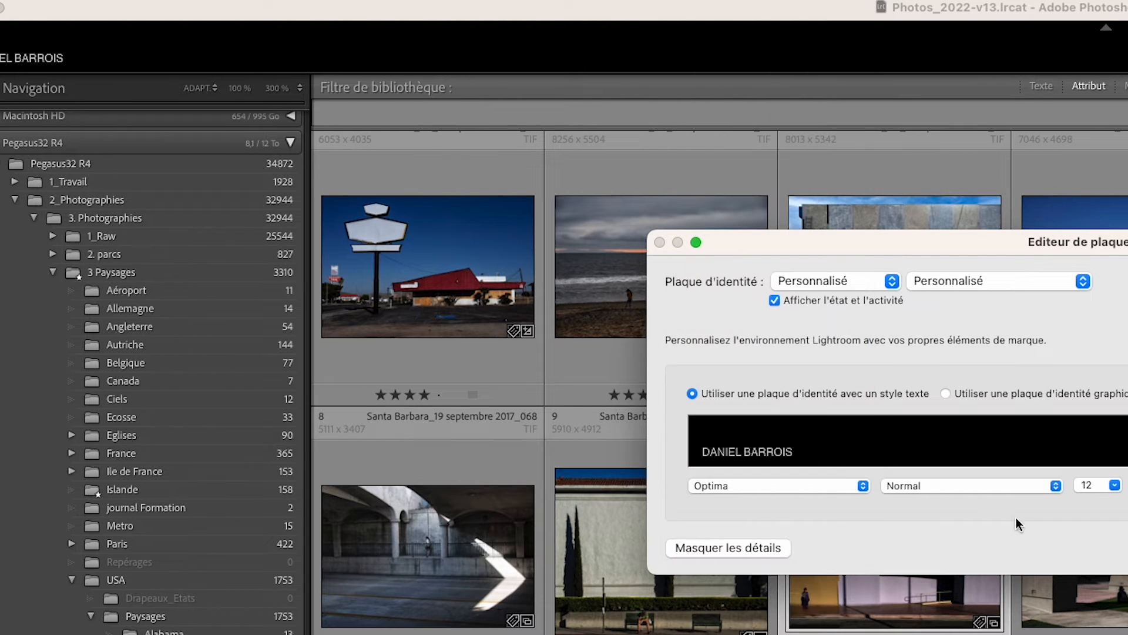
pyautogui.click(1114, 485)
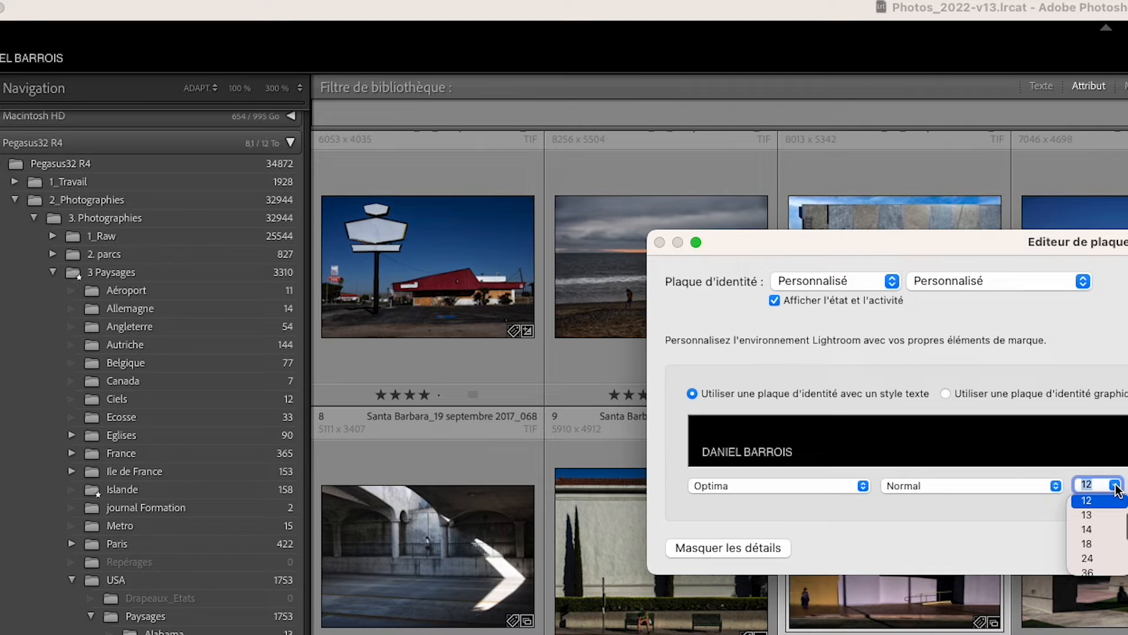
pyautogui.click(1088, 558)
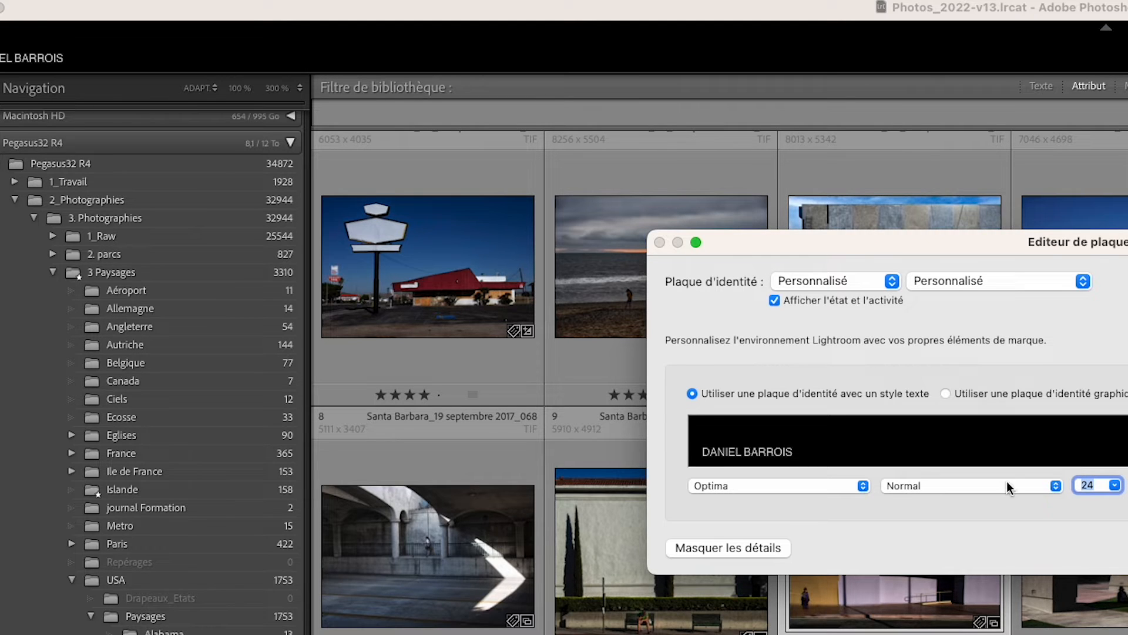
# - Select the whole name in the identity plate and format it in Optima Normal at size 24
pyautogui.tripleClick(827, 449)
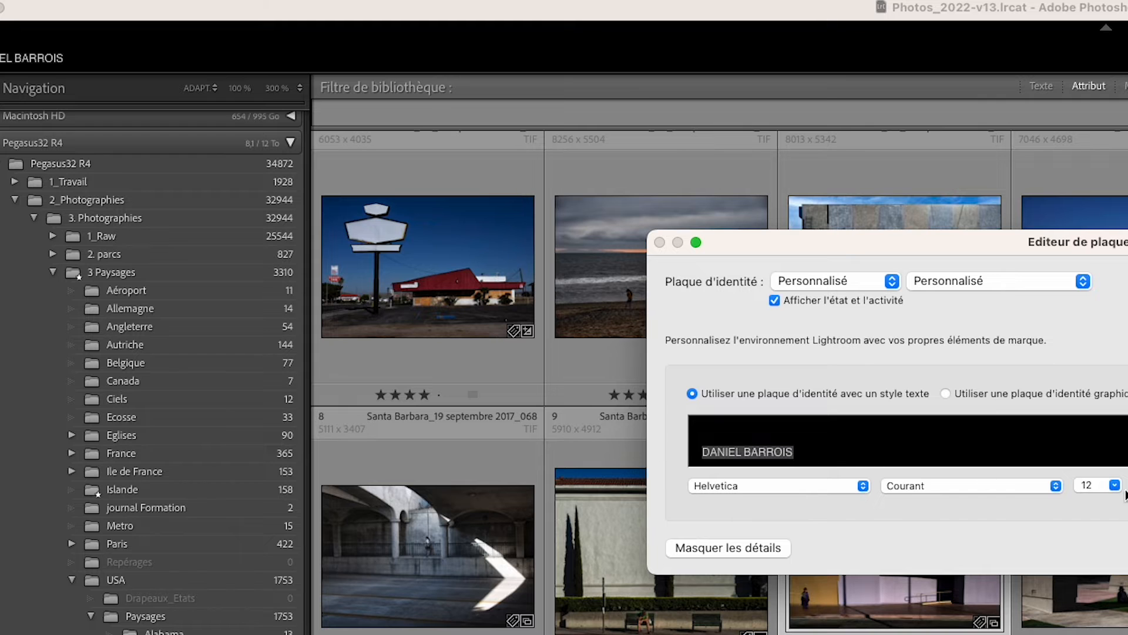
pyautogui.click(797, 486)
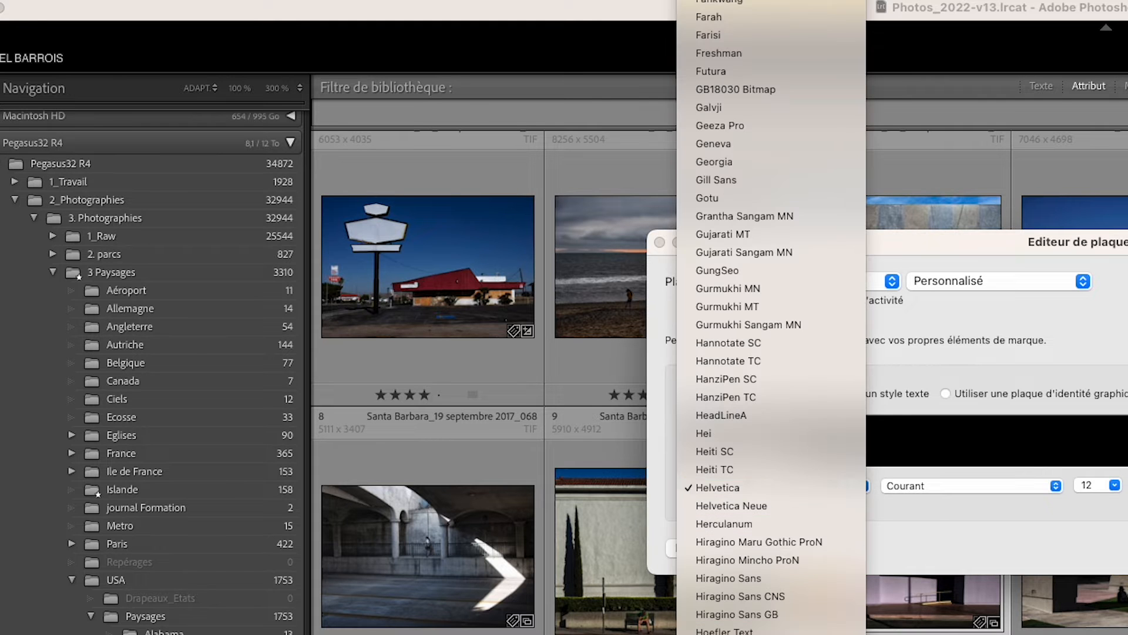
pyautogui.scroll(-15, 771, 317)
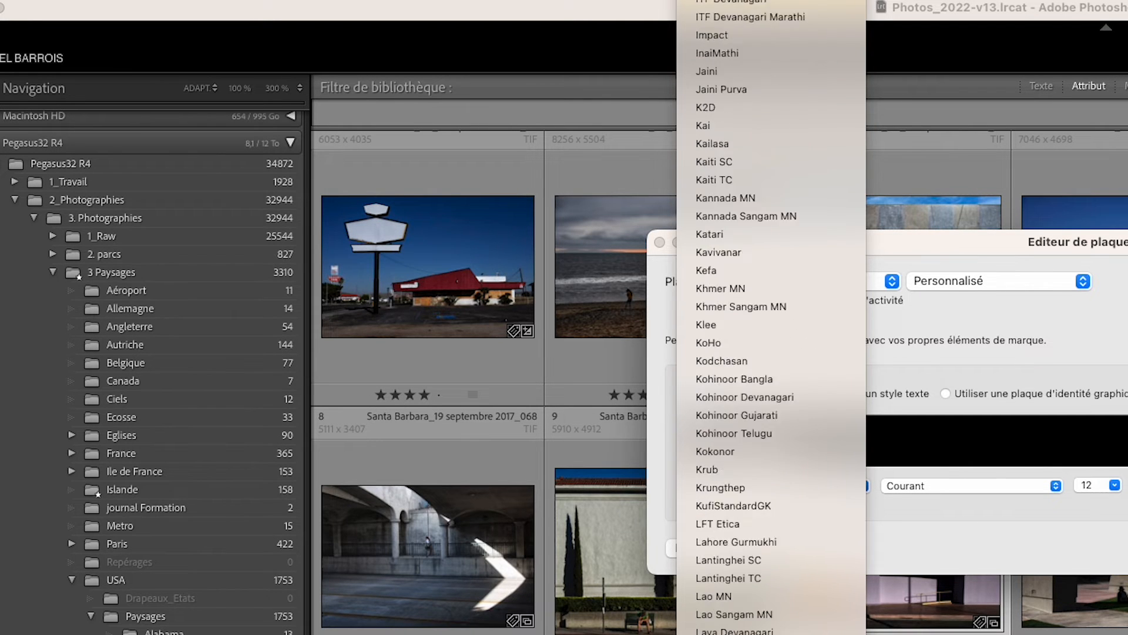
pyautogui.scroll(-3, 771, 317)
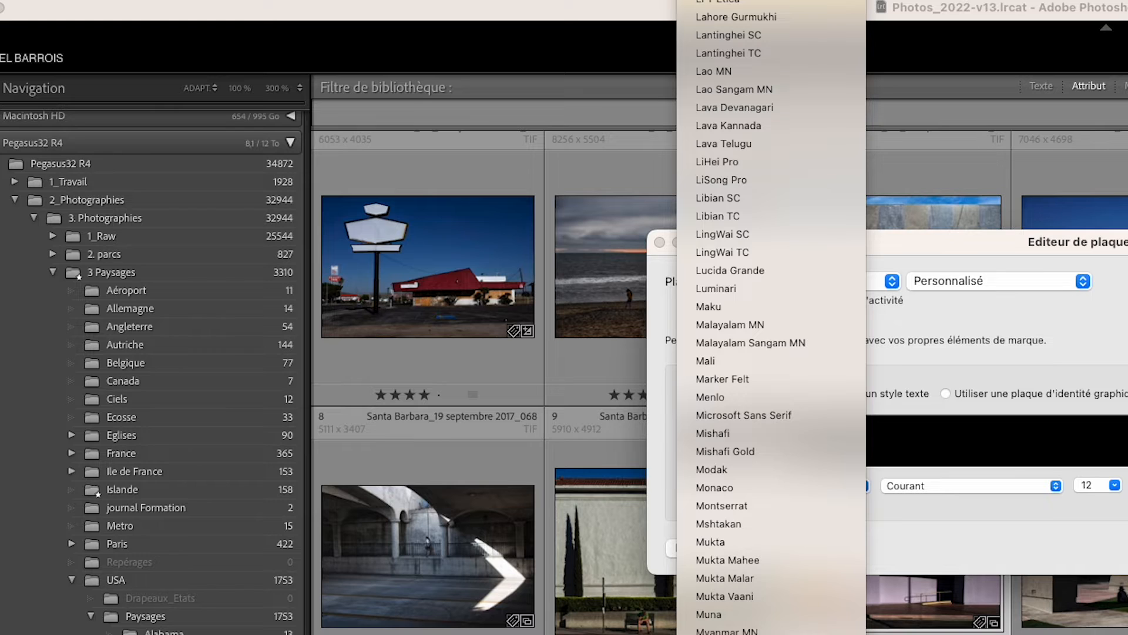
pyautogui.click(729, 325)
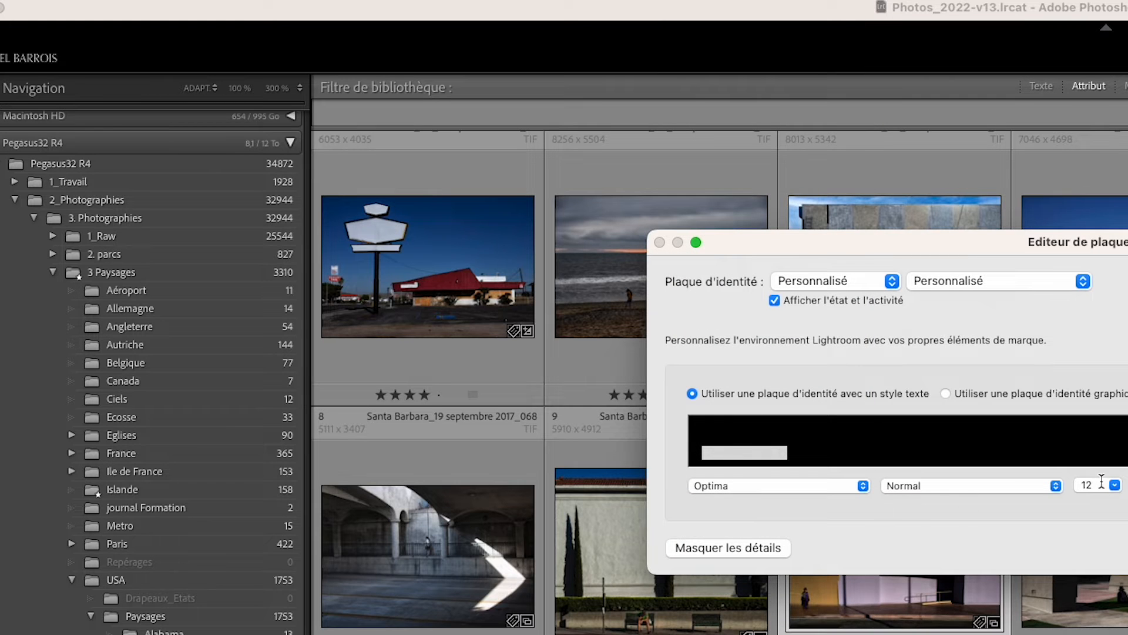
pyautogui.click(1115, 485)
pyautogui.click(1100, 563)
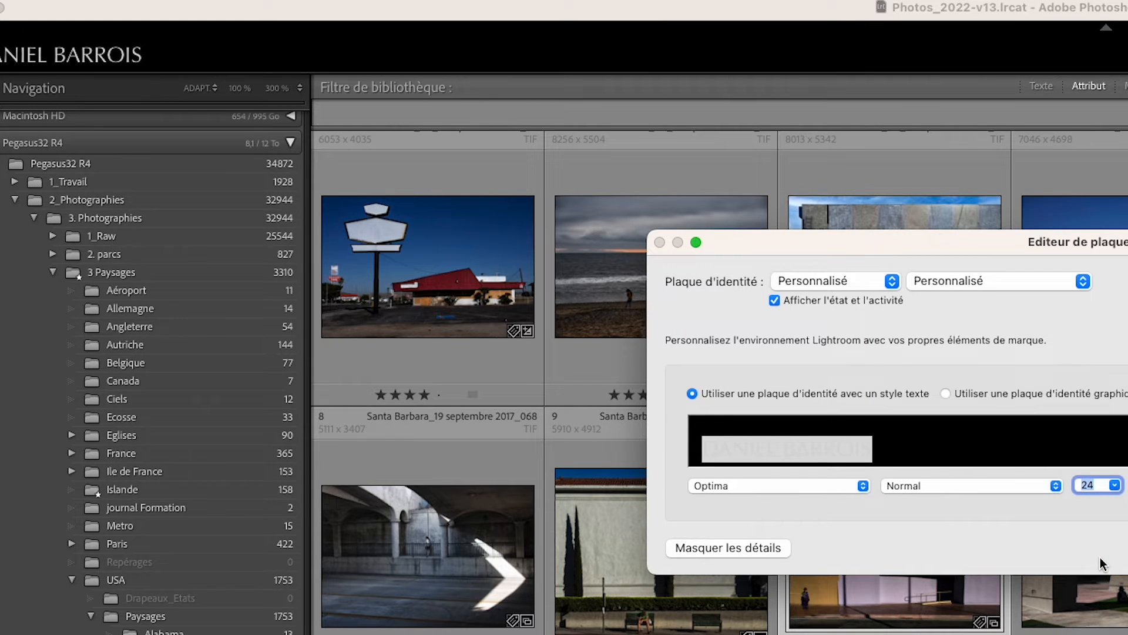
# - Set the identity plate text size to 36, and switch the plate type from styled text to graphic
pyautogui.click(1115, 486)
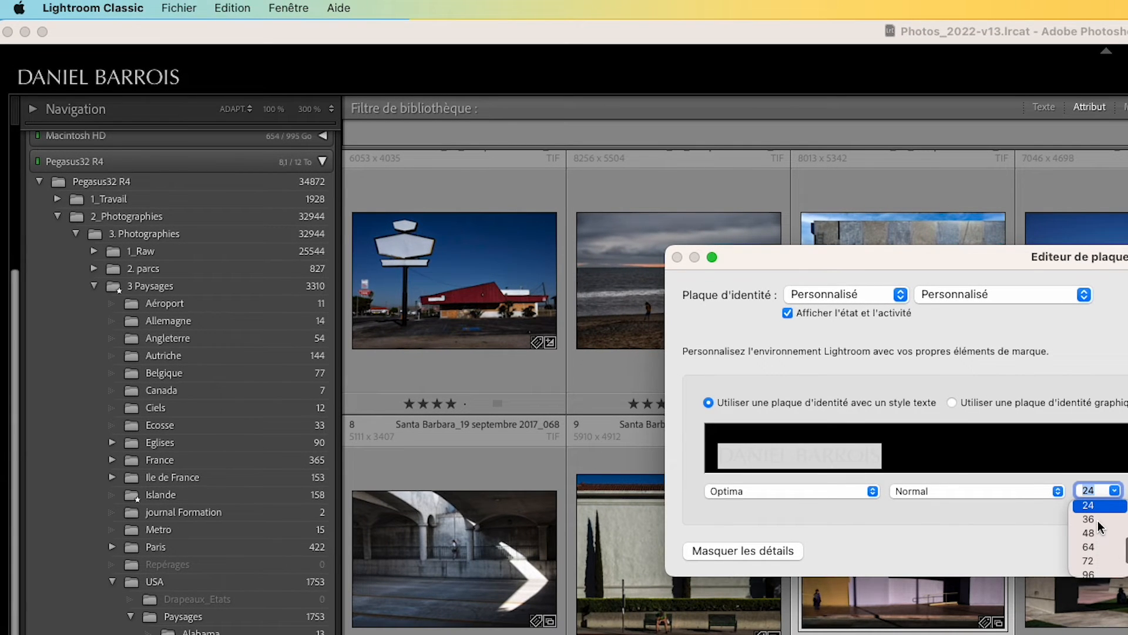
pyautogui.click(1099, 520)
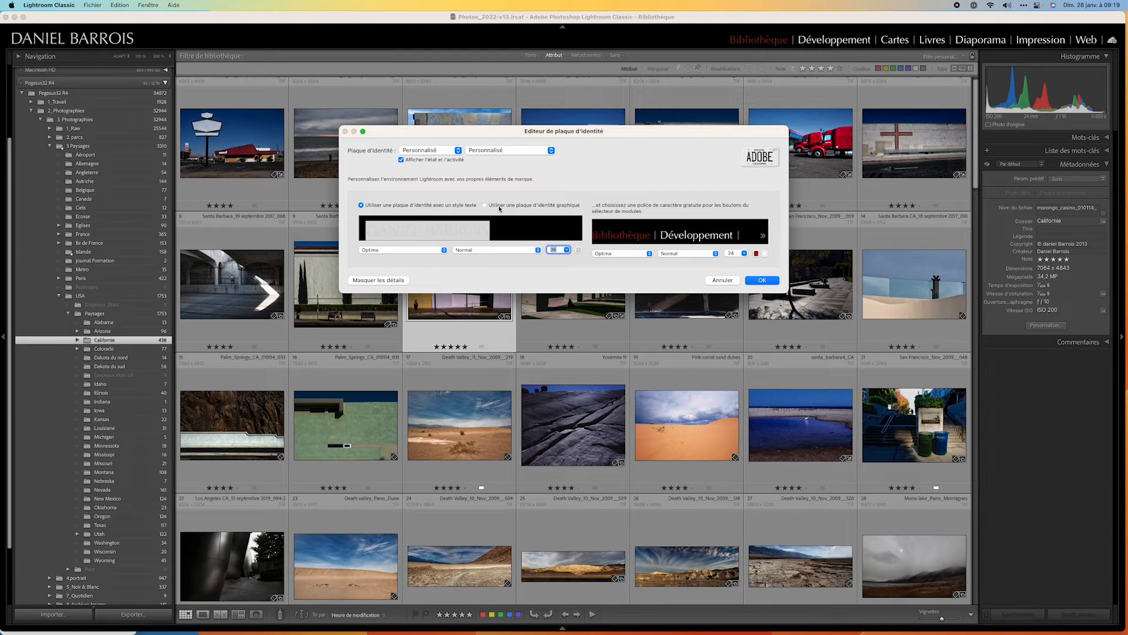
pyautogui.click(511, 207)
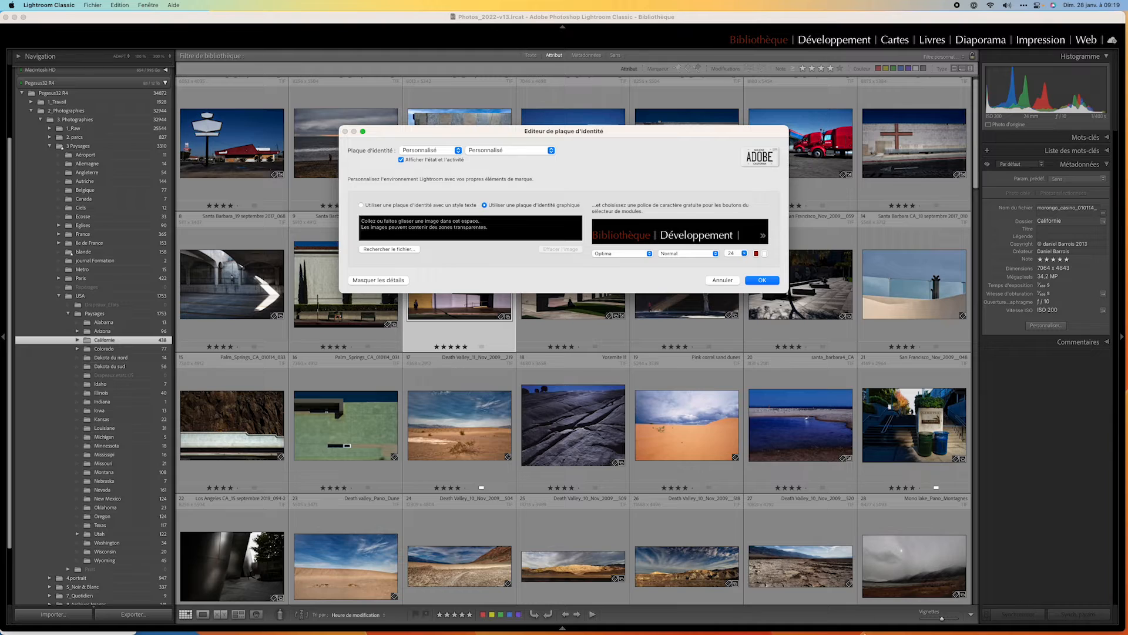
# - Switch to Illustrator and open the signature logo in the legacy Save for Web export
pyautogui.moveTo(940, 632)
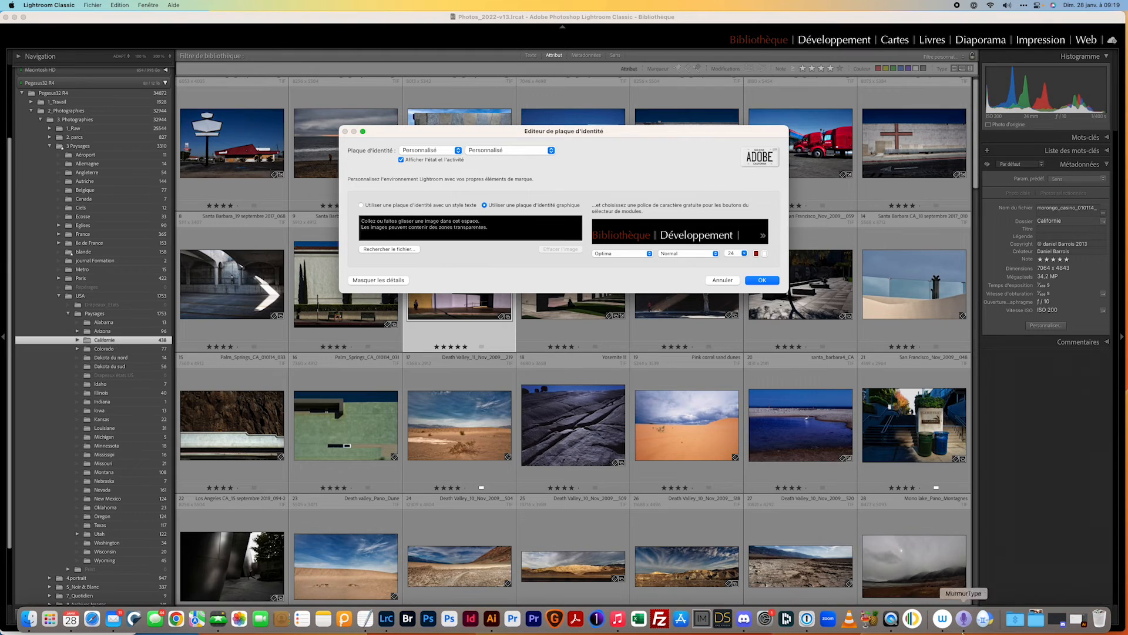
pyautogui.click(1079, 620)
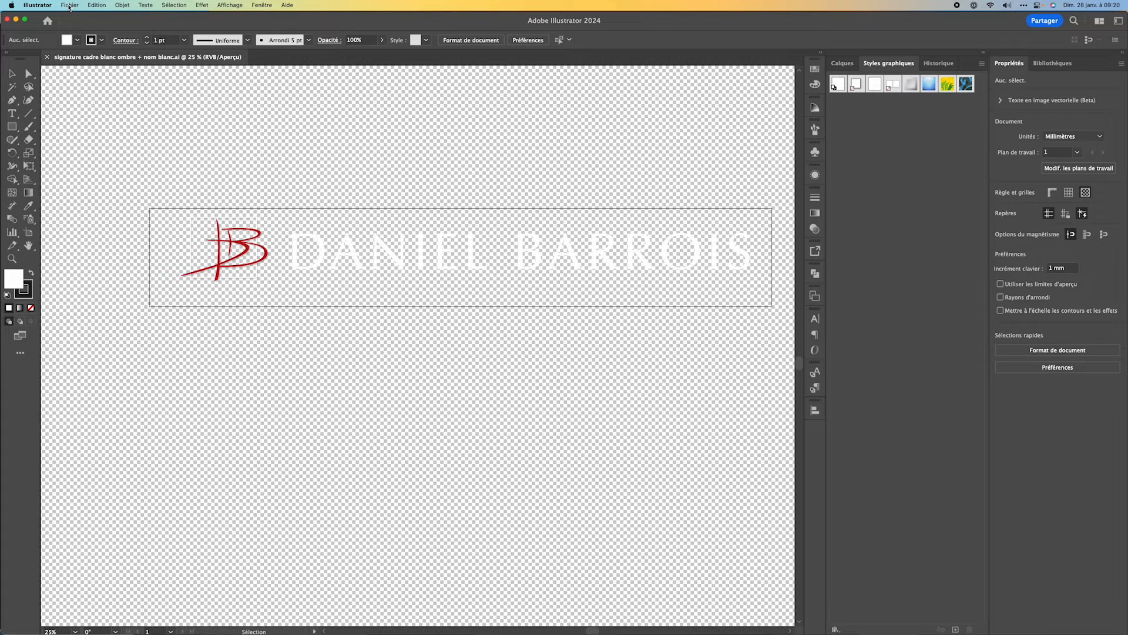
pyautogui.click(69, 6)
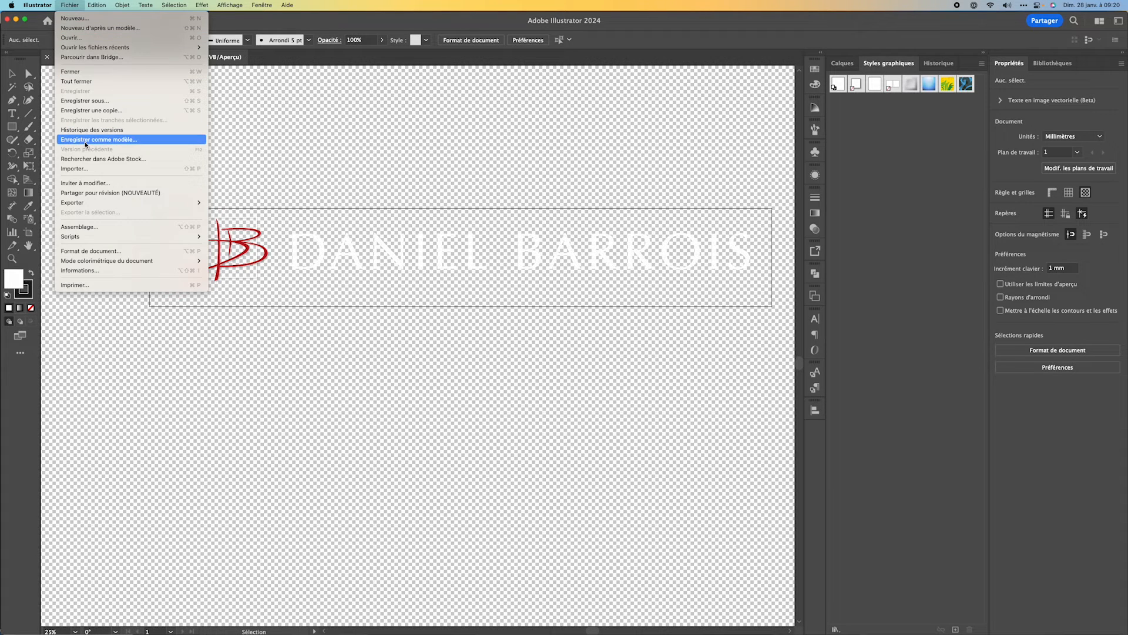
pyautogui.moveTo(176, 203)
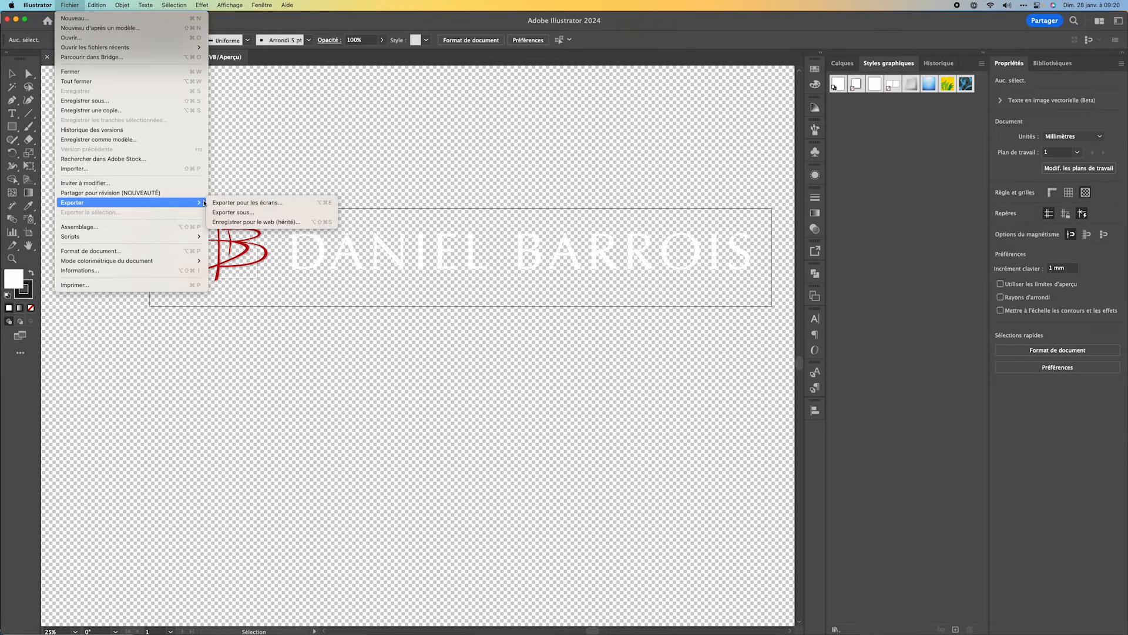
pyautogui.click(265, 222)
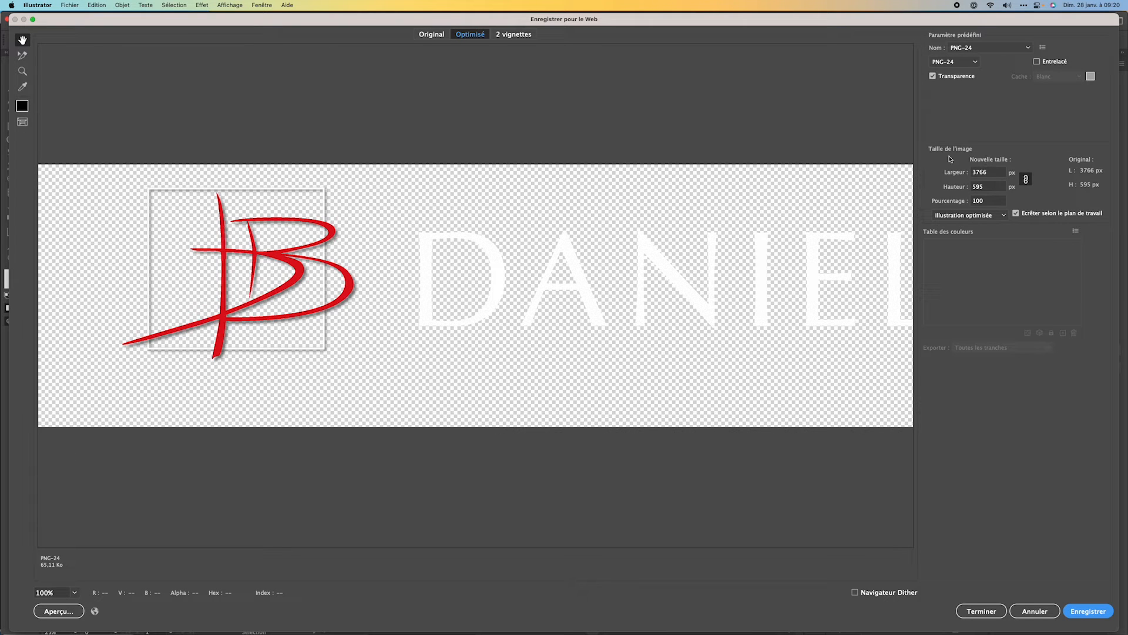
# - Set the PNG-24 export height to 50 px, and cancel the export without saving
pyautogui.doubleClick(988, 188)
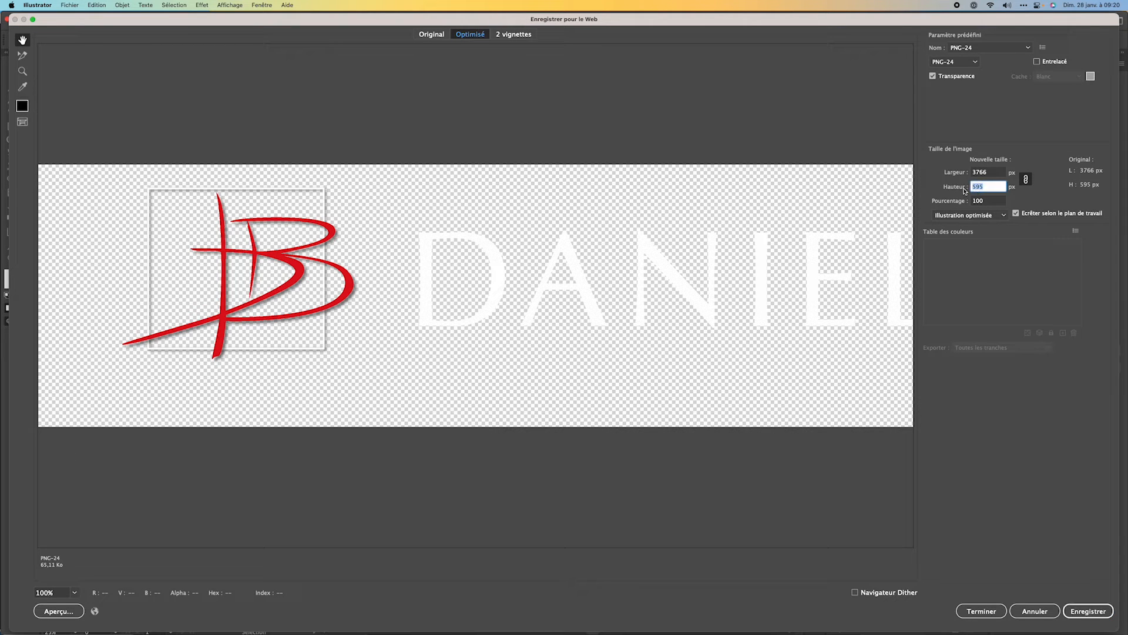
pyautogui.write('50')
pyautogui.press('Tab')
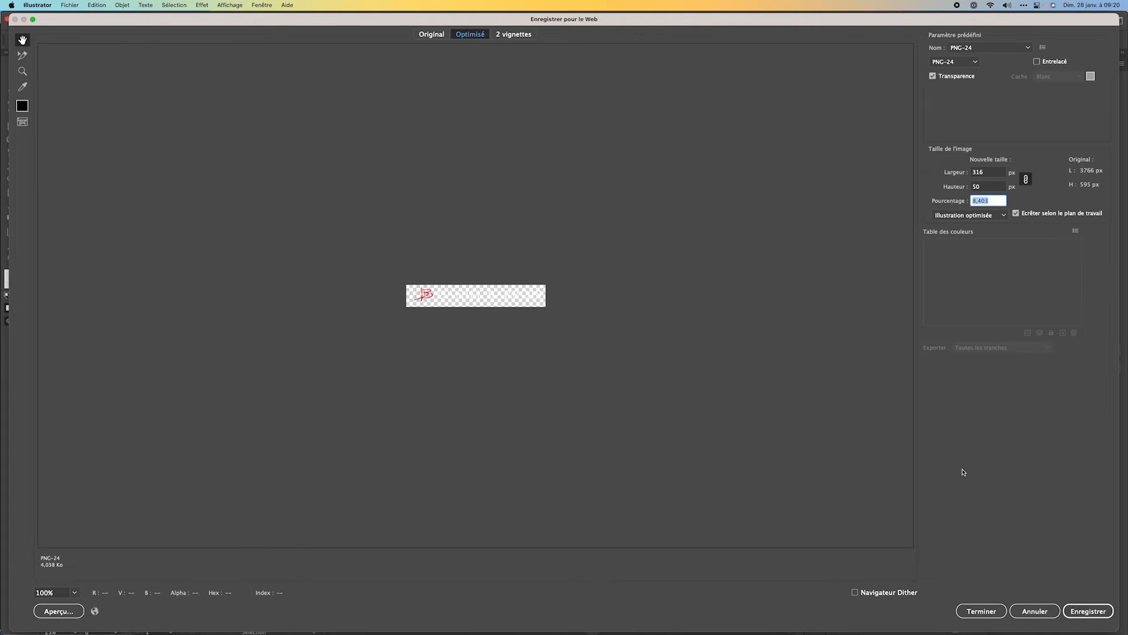
pyautogui.click(1033, 612)
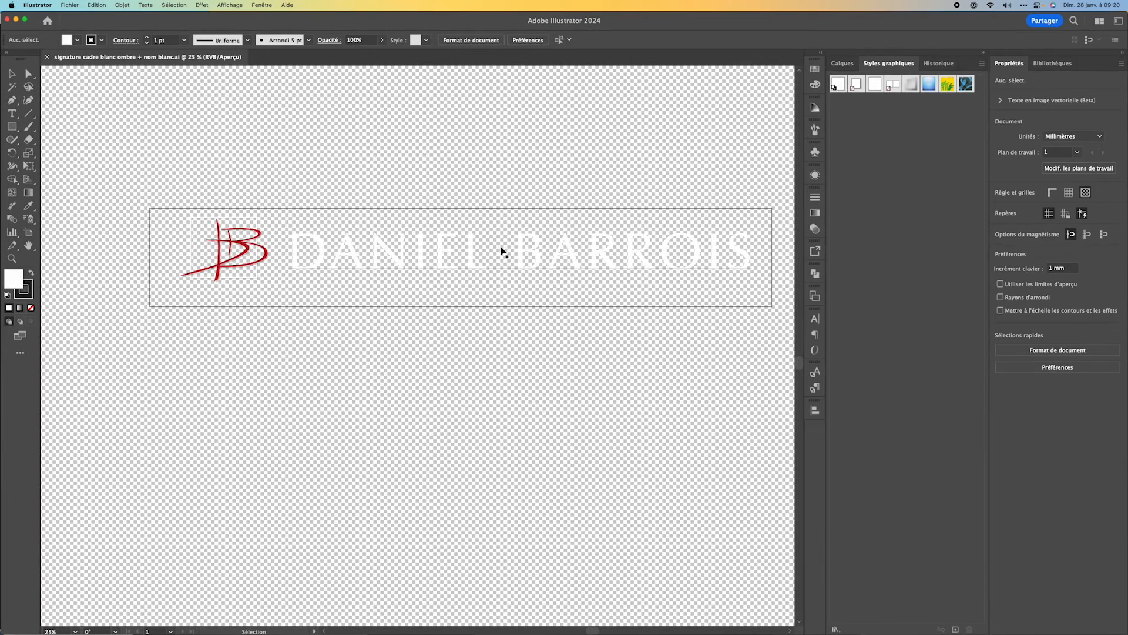
# - Return to Lightroom Classic and load logo_LrC.png as the graphic identity plate
pyautogui.press('Tab')
pyautogui.press('Tab')
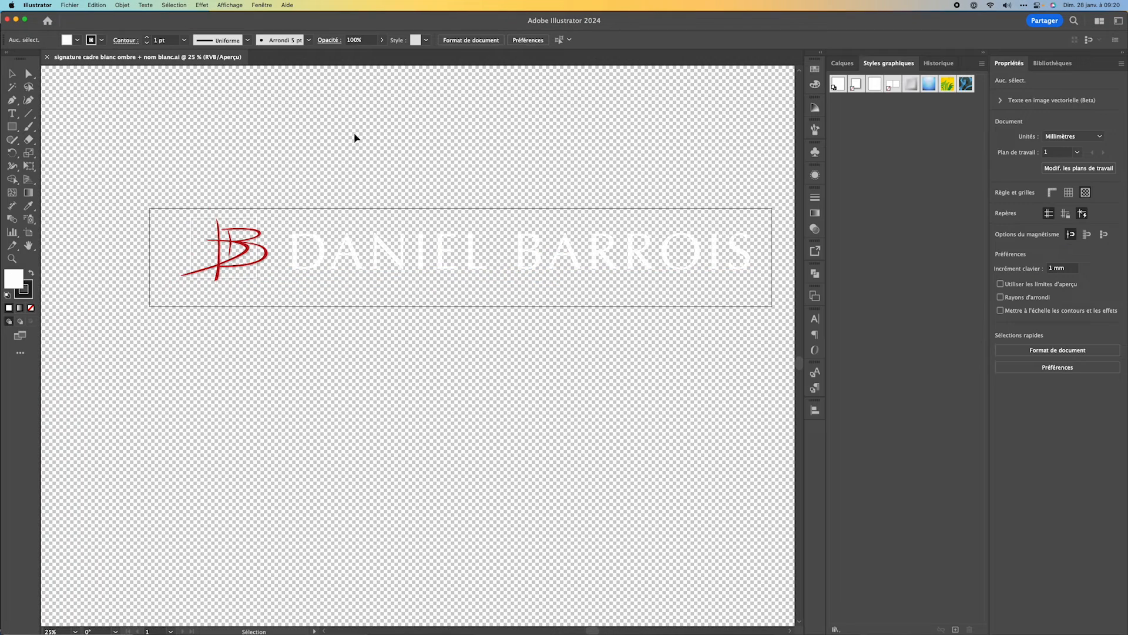
pyautogui.hotkey('ctrl', 'Up')
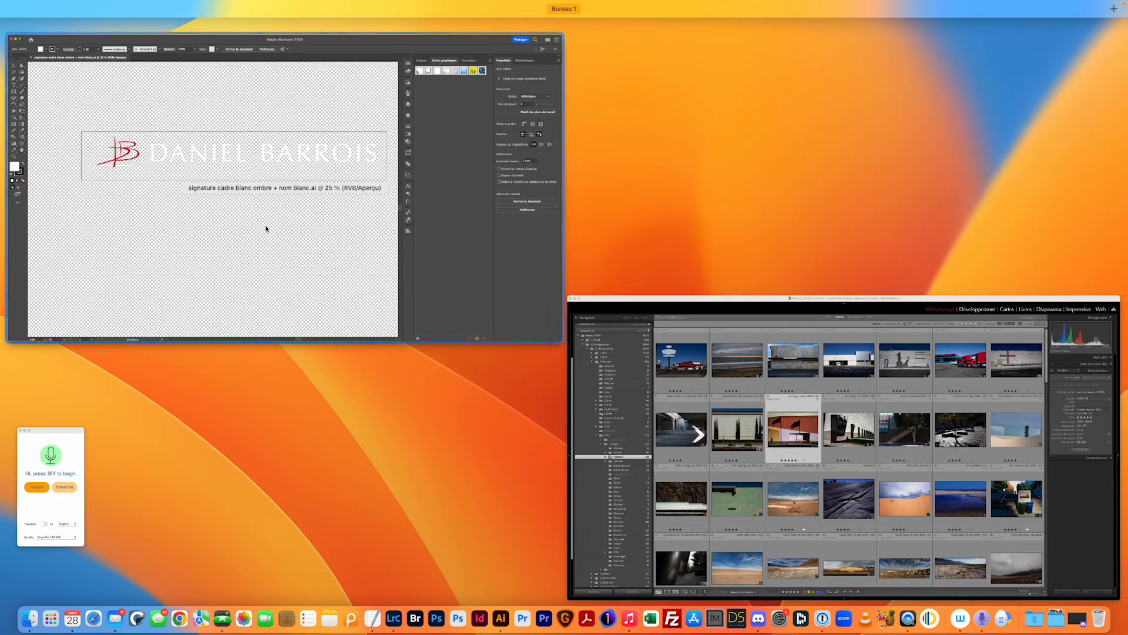
pyautogui.click(576, 323)
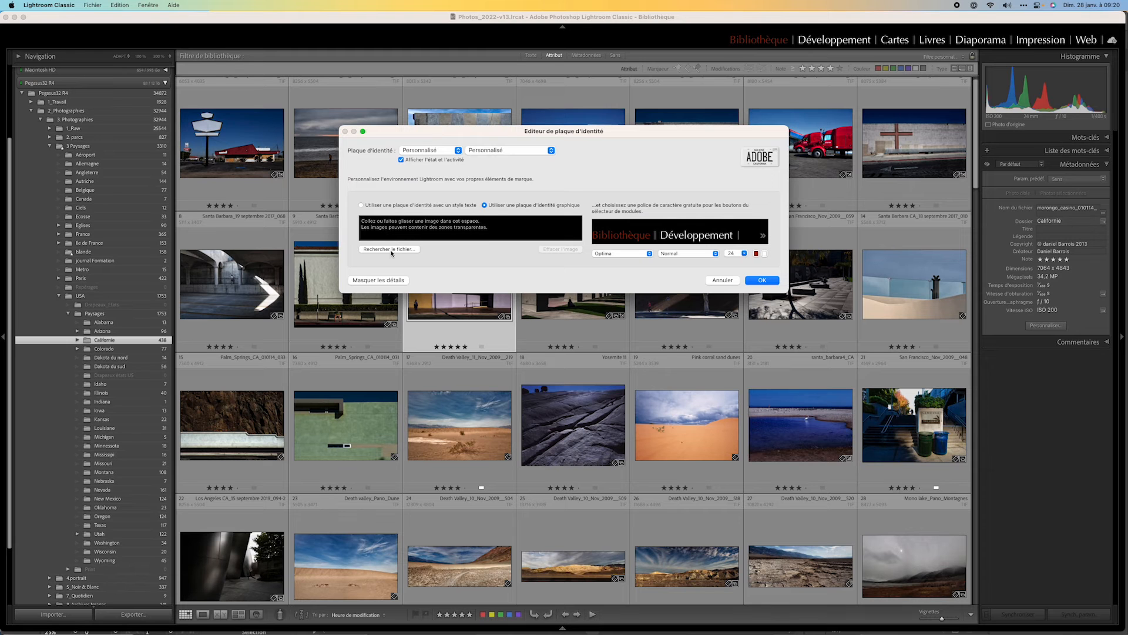
pyautogui.click(390, 249)
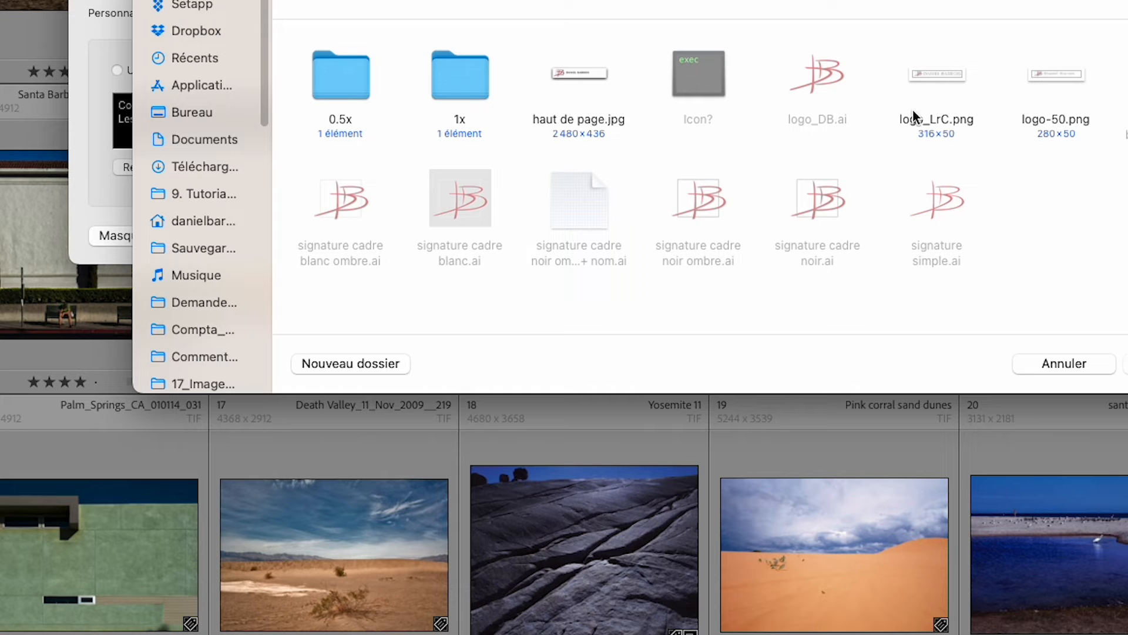
pyautogui.click(941, 77)
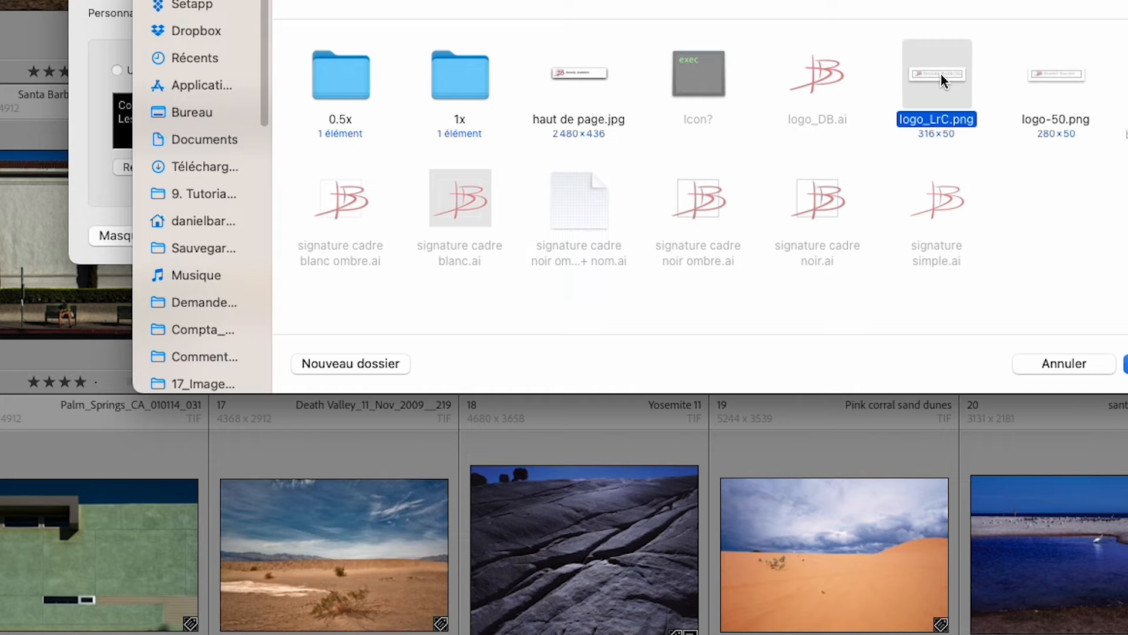
pyautogui.click(1125, 363)
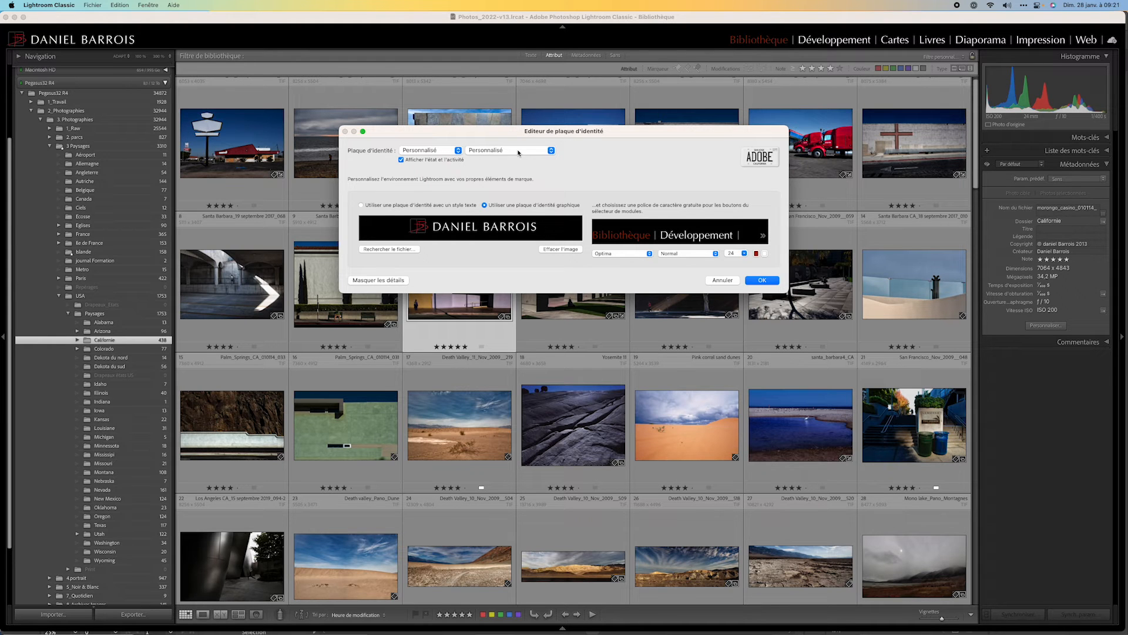
# - Save the graphic identity plate under the name "nom + logo" and confirm the identity plate editor
pyautogui.click(517, 151)
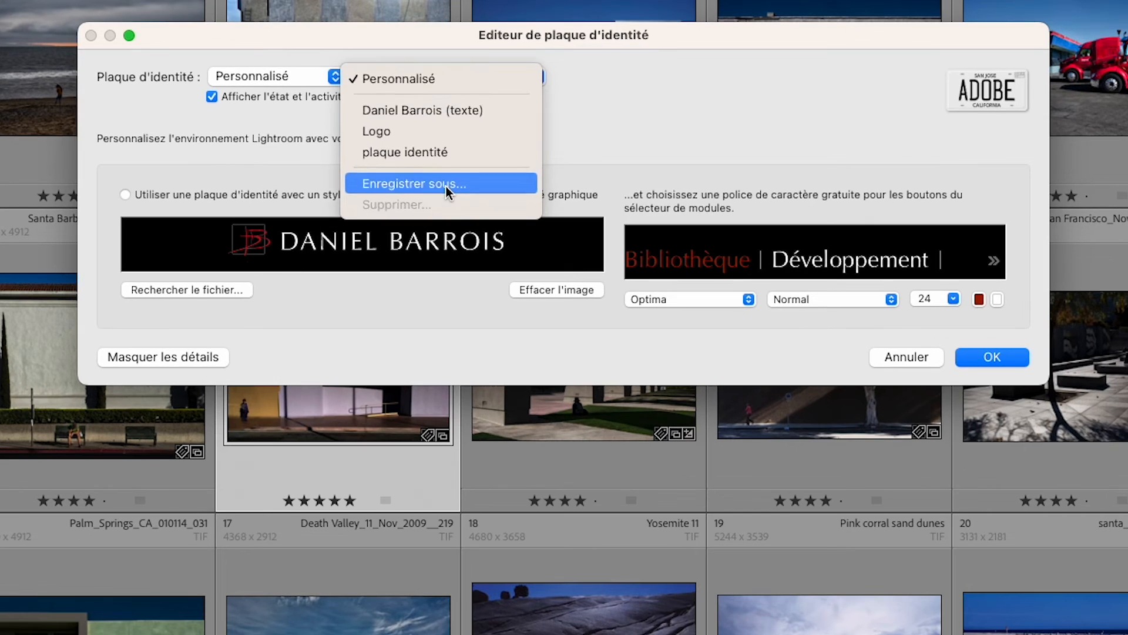
pyautogui.click(494, 200)
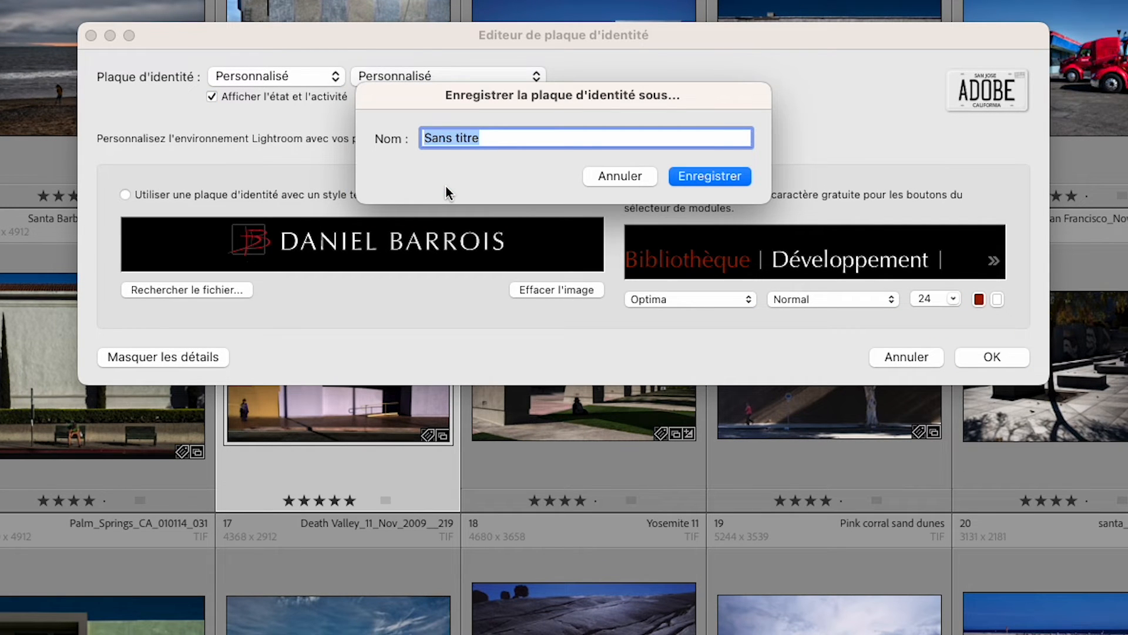
pyautogui.write('nom')
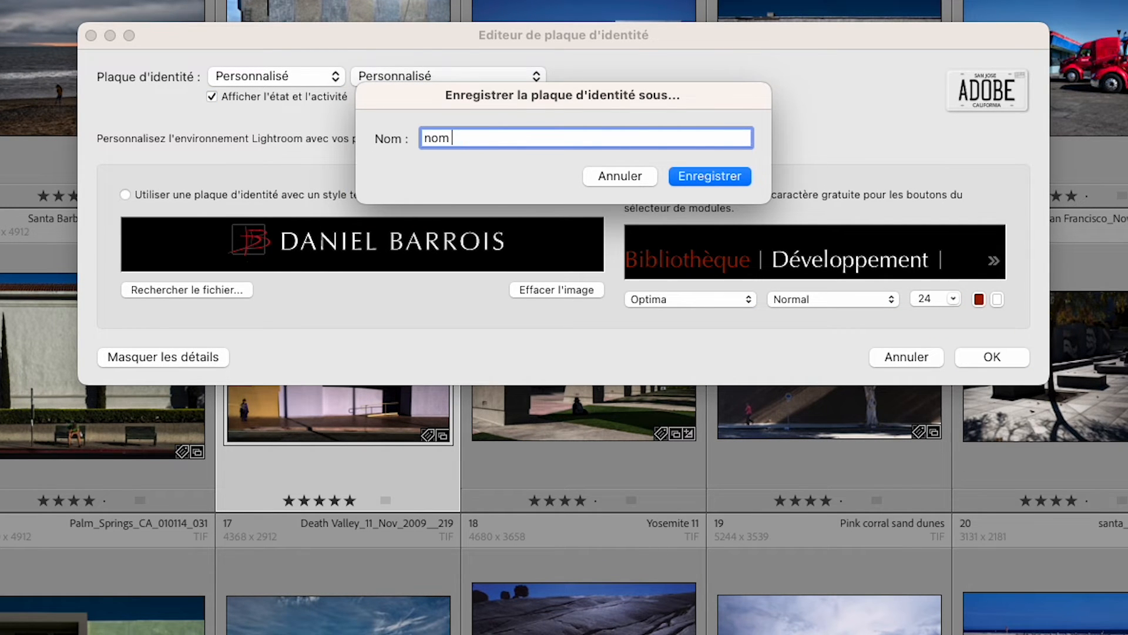
pyautogui.write(' + logo')
pyautogui.click(735, 174)
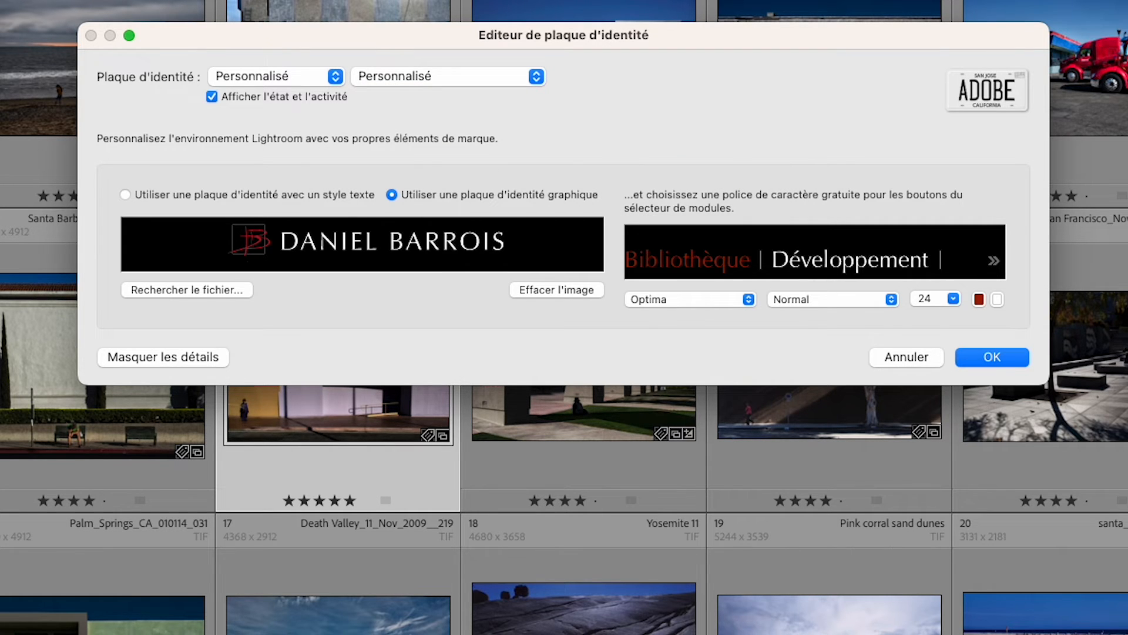
pyautogui.click(1000, 359)
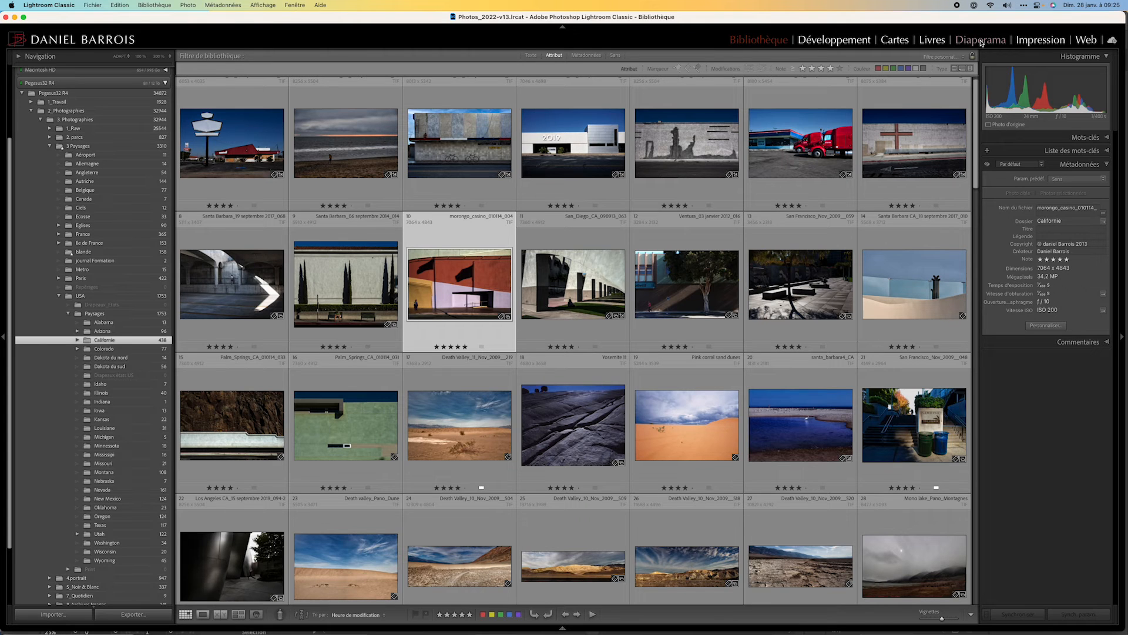
# - In the Diaporama module, enable the identity plate overlay, use "nom + logo" and reposition it near the slide's upper-left corner
pyautogui.click(980, 40)
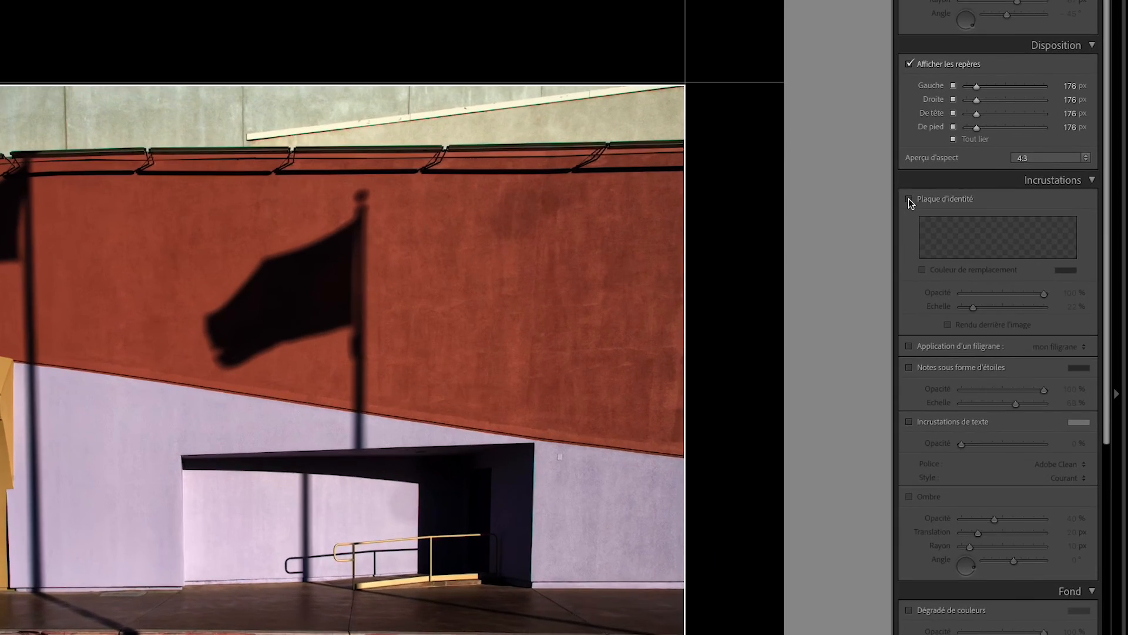
pyautogui.click(989, 212)
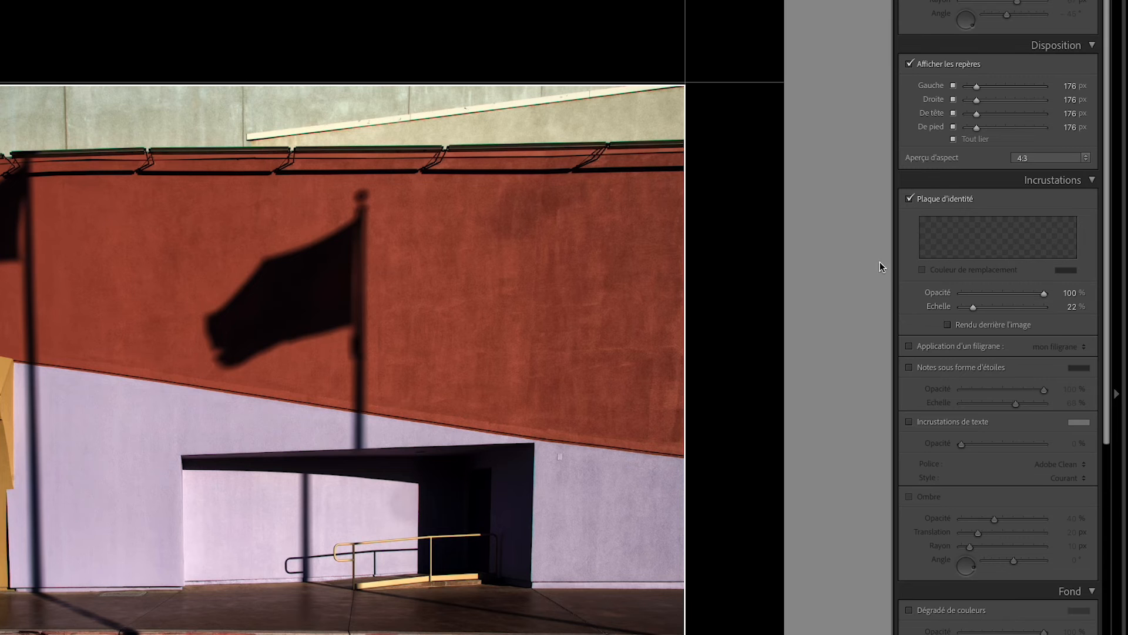
pyautogui.click(988, 240)
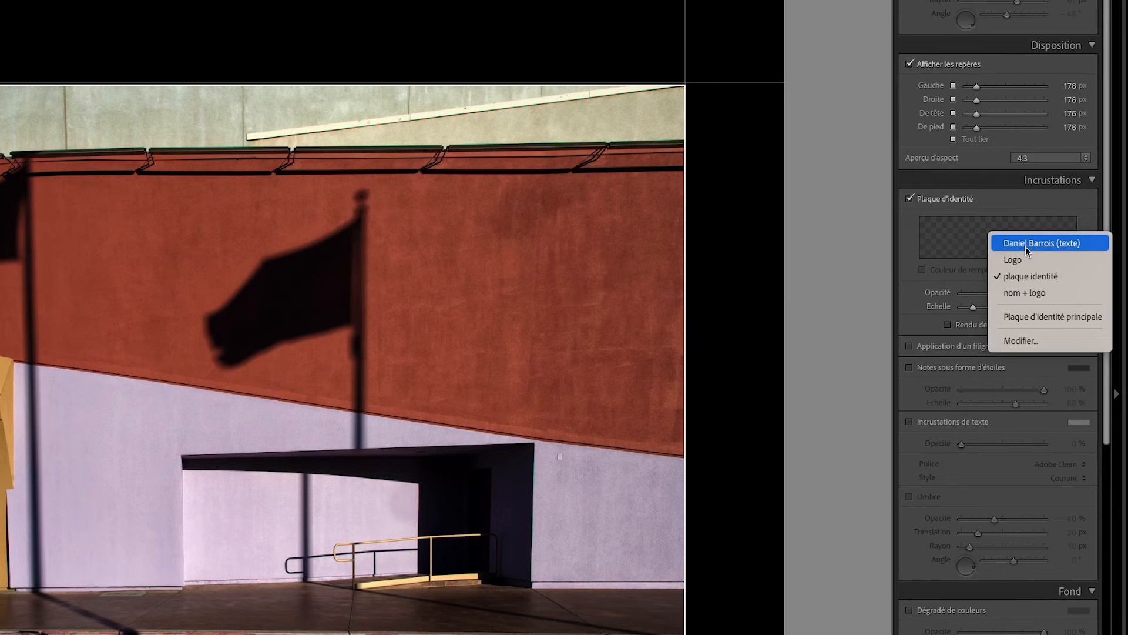
pyautogui.click(1029, 292)
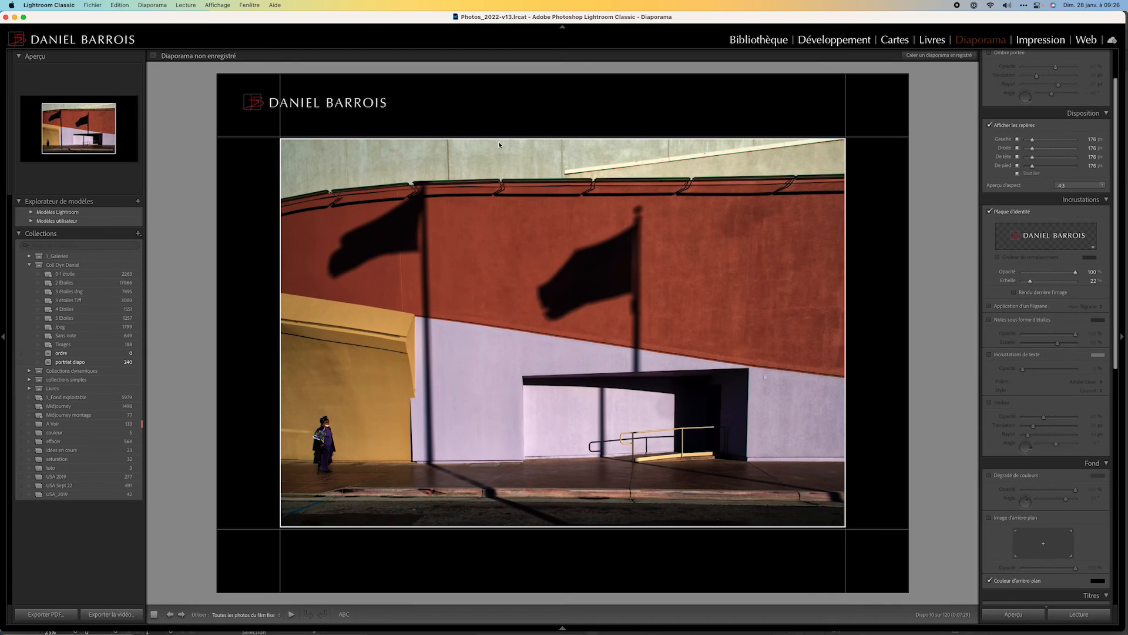
pyautogui.click(331, 103)
pyautogui.moveTo(358, 101); pyautogui.dragTo(268, 100)
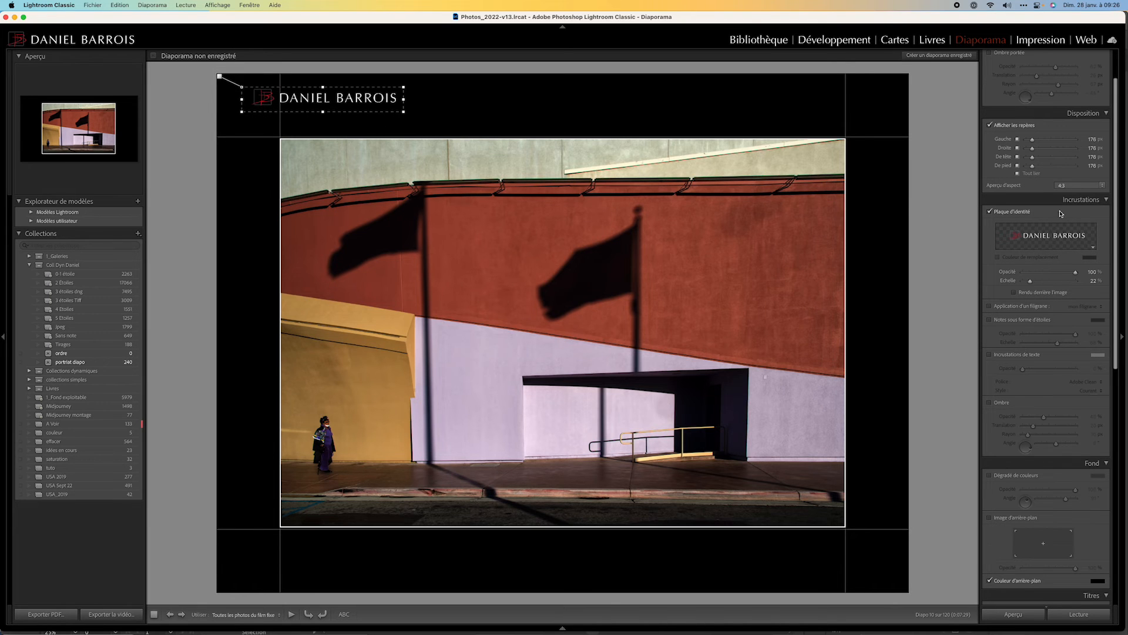
# - Enable the slideshow's end screen with an identity plate, review the available plates and increase the plate's scale
pyautogui.moveTo(1115, 210); pyautogui.dragTo(1101, 465)
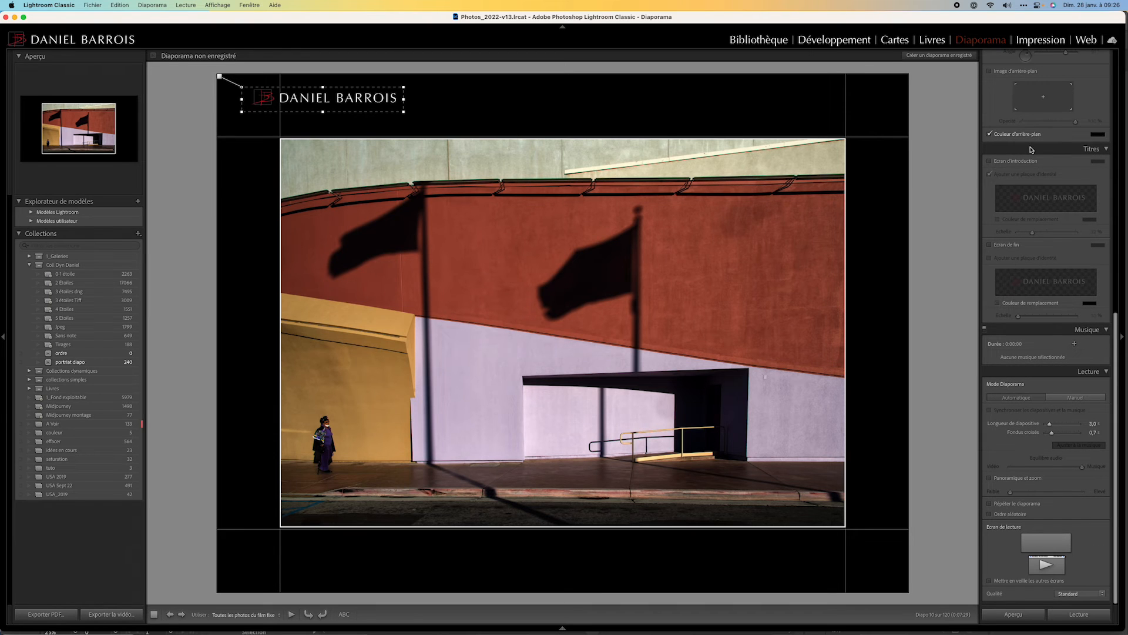
pyautogui.click(990, 161)
pyautogui.click(989, 245)
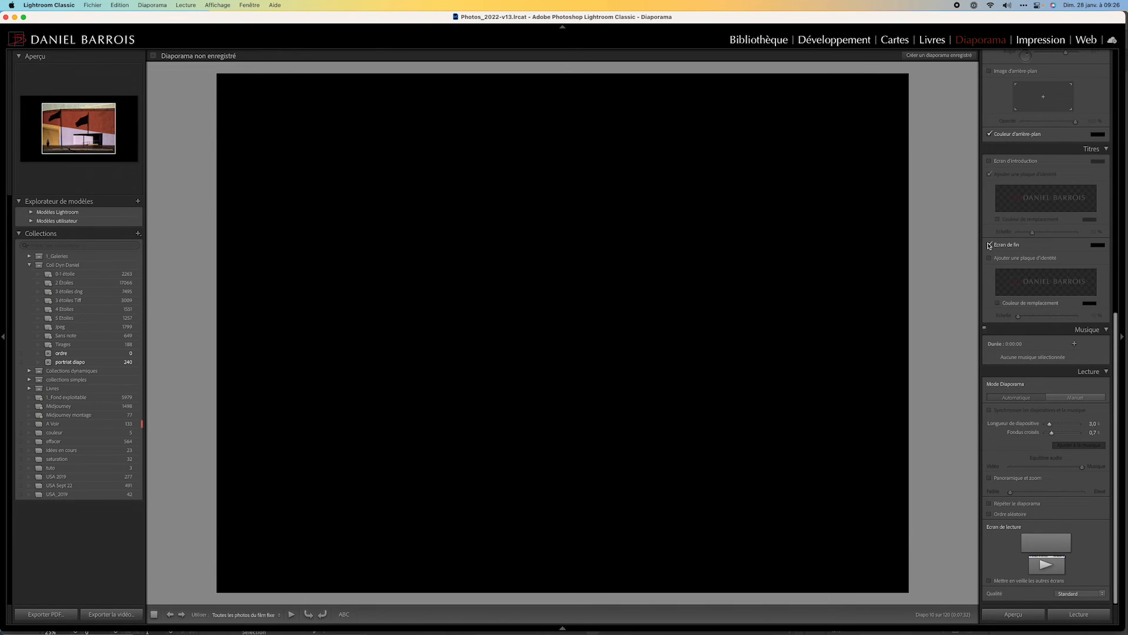
pyautogui.click(990, 258)
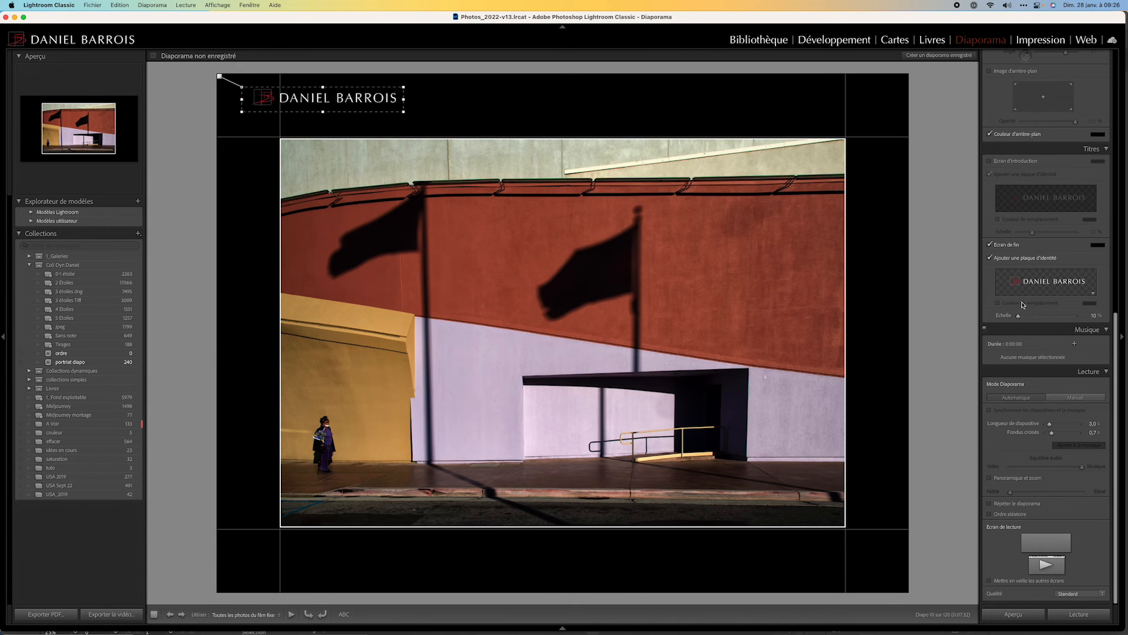
pyautogui.click(1037, 293)
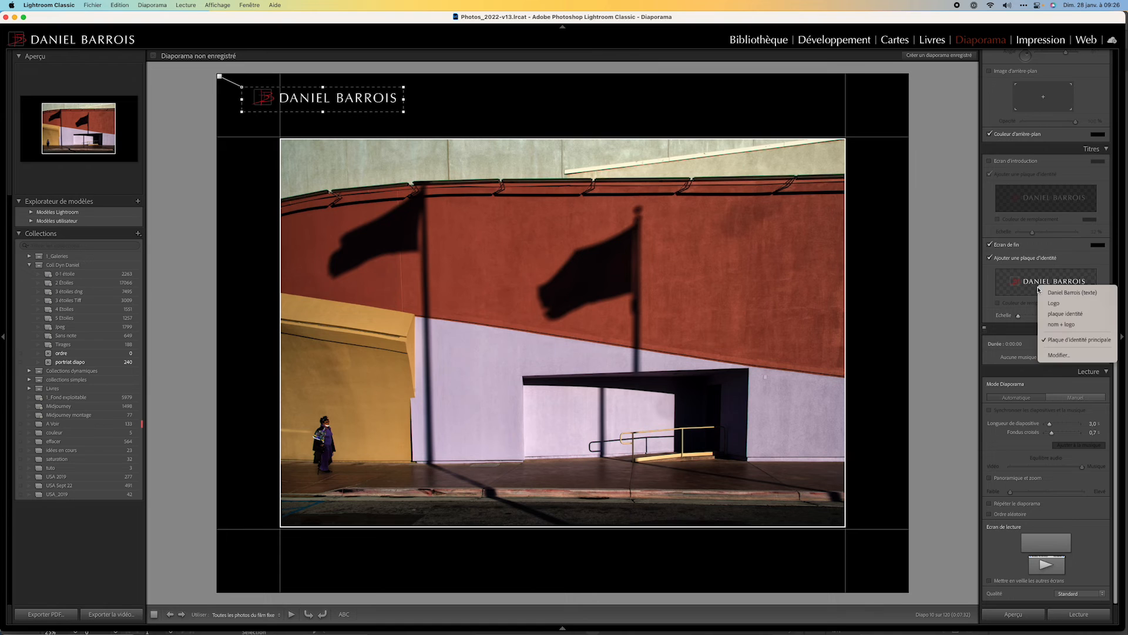
pyautogui.click(1022, 315)
pyautogui.moveTo(1019, 315); pyautogui.dragTo(1048, 315)
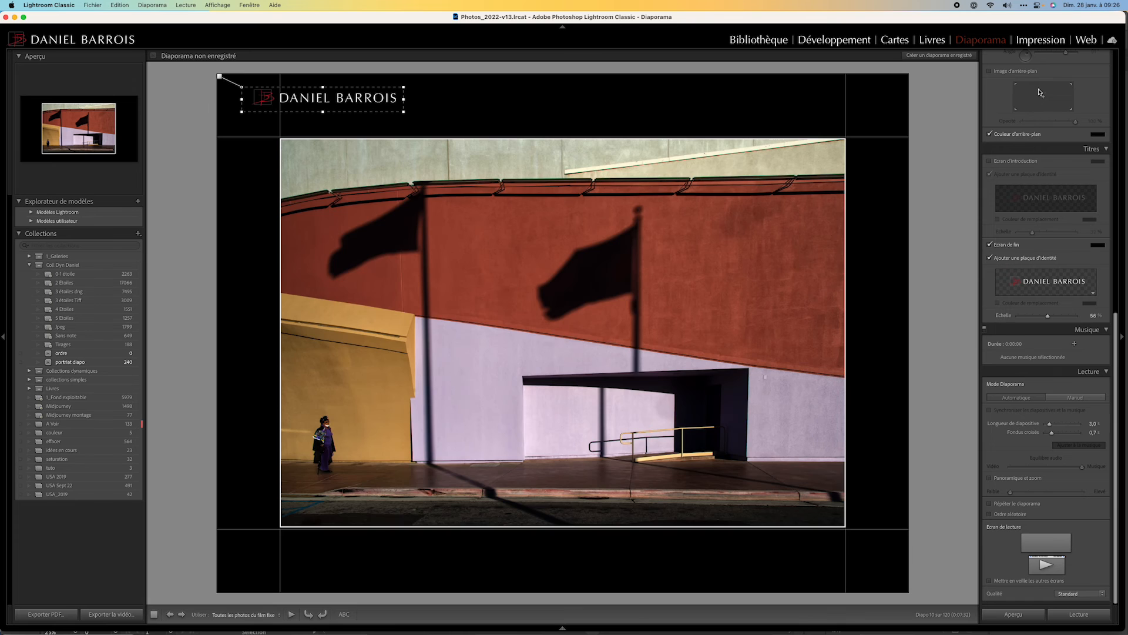
# - In the Impression module, enable the identity plate and move it from the first page's centre to its upper right area
pyautogui.click(1044, 43)
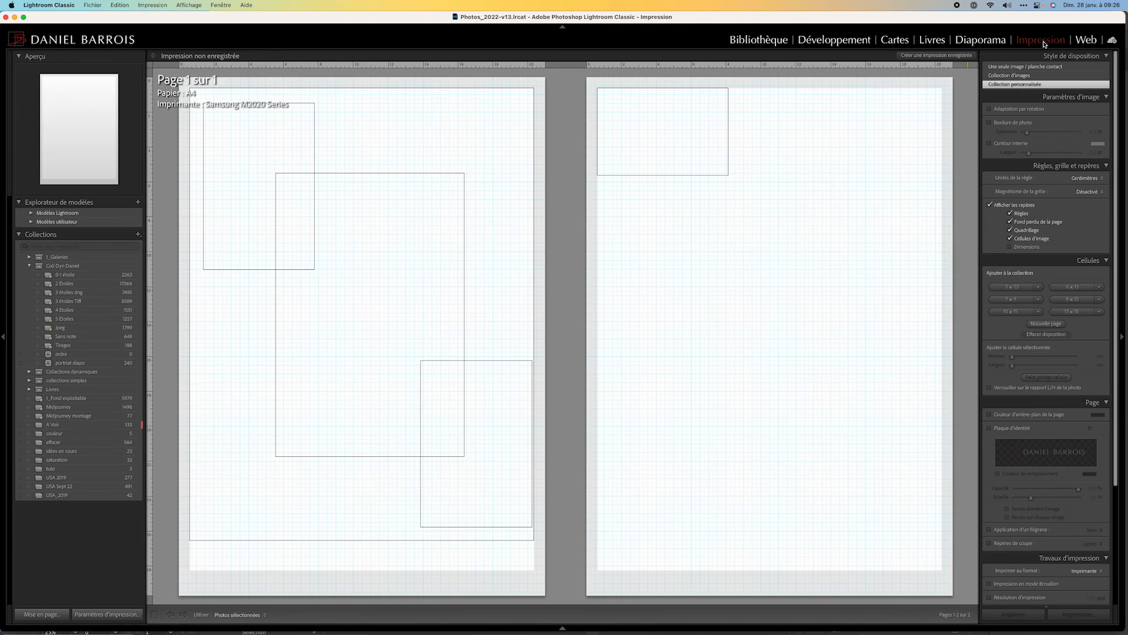
pyautogui.click(990, 428)
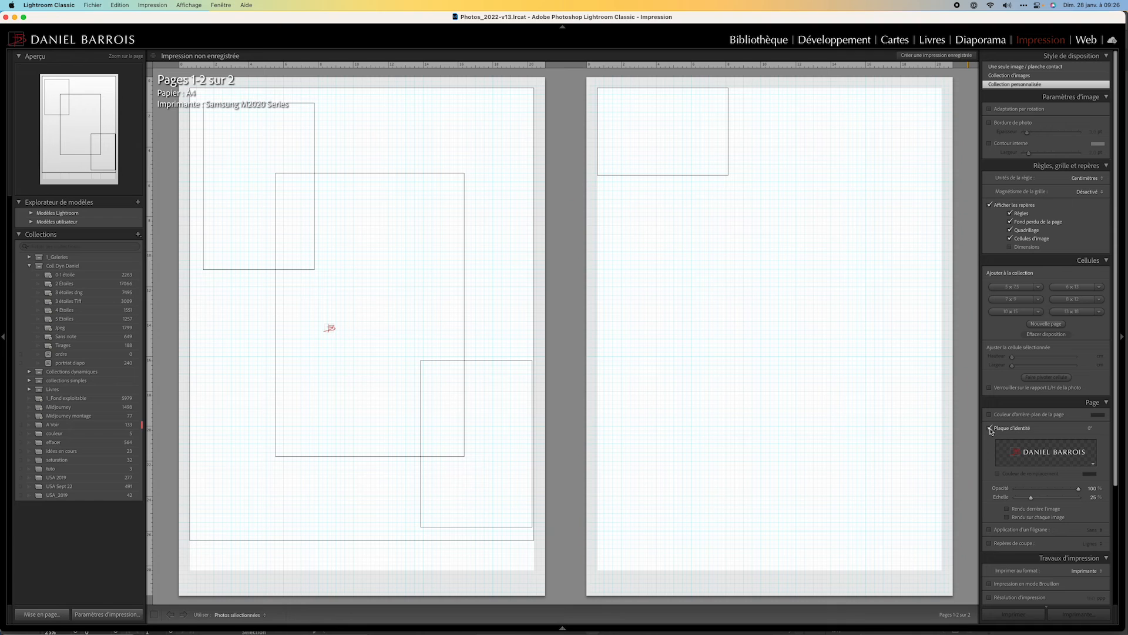
pyautogui.moveTo(330, 332); pyautogui.dragTo(434, 108)
# - Return to the Bibliothèque module and show the background activities beside the identity plate
pyautogui.click(764, 42)
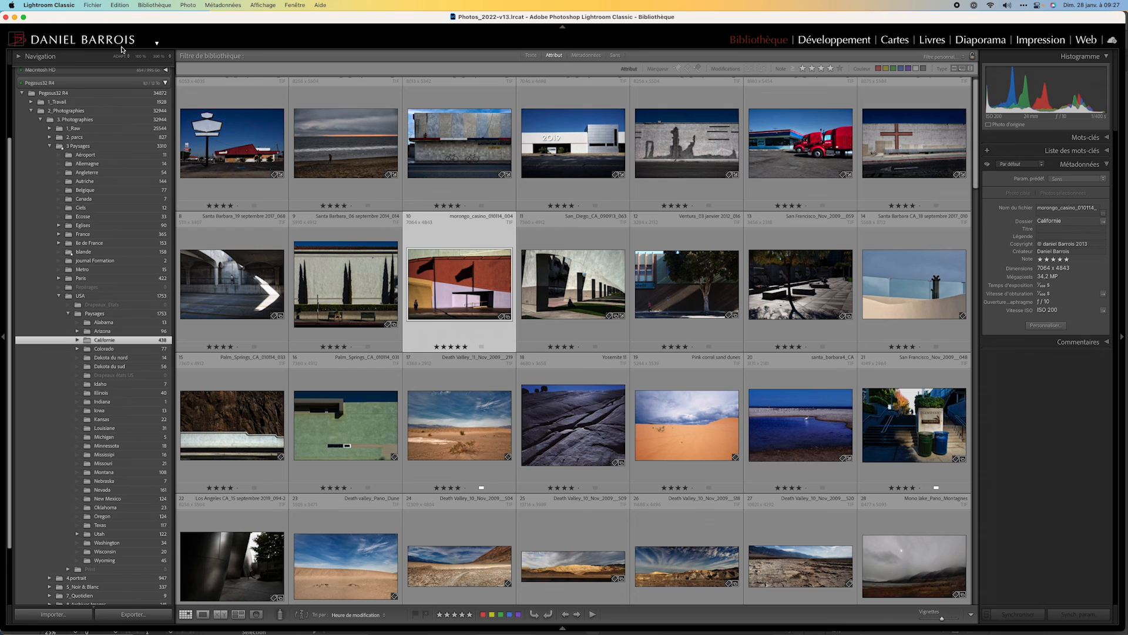
pyautogui.click(158, 46)
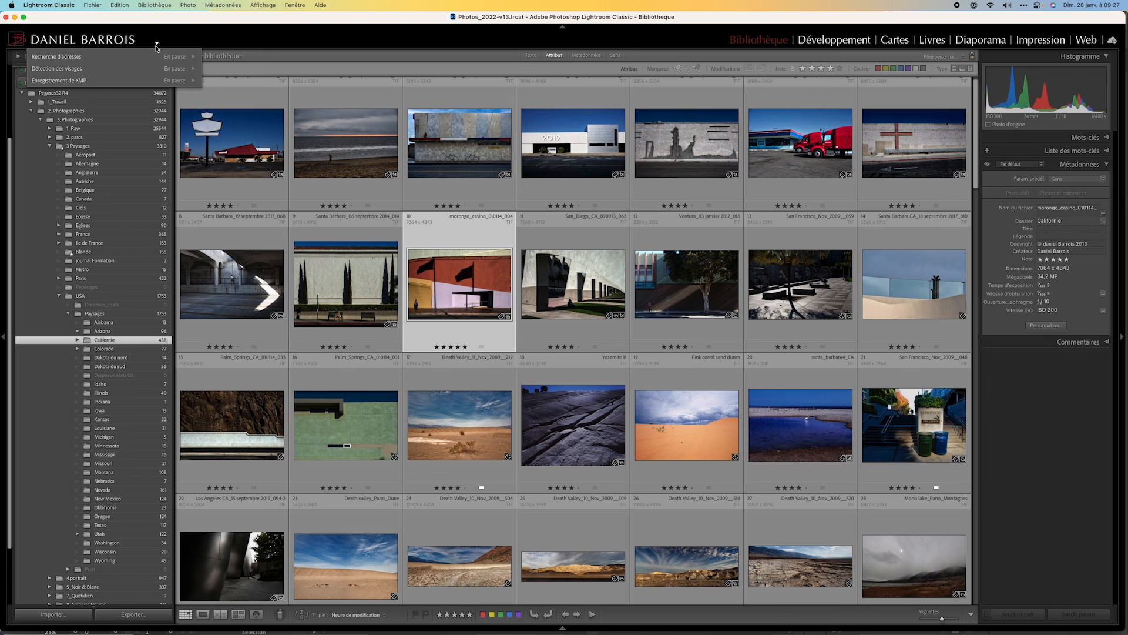